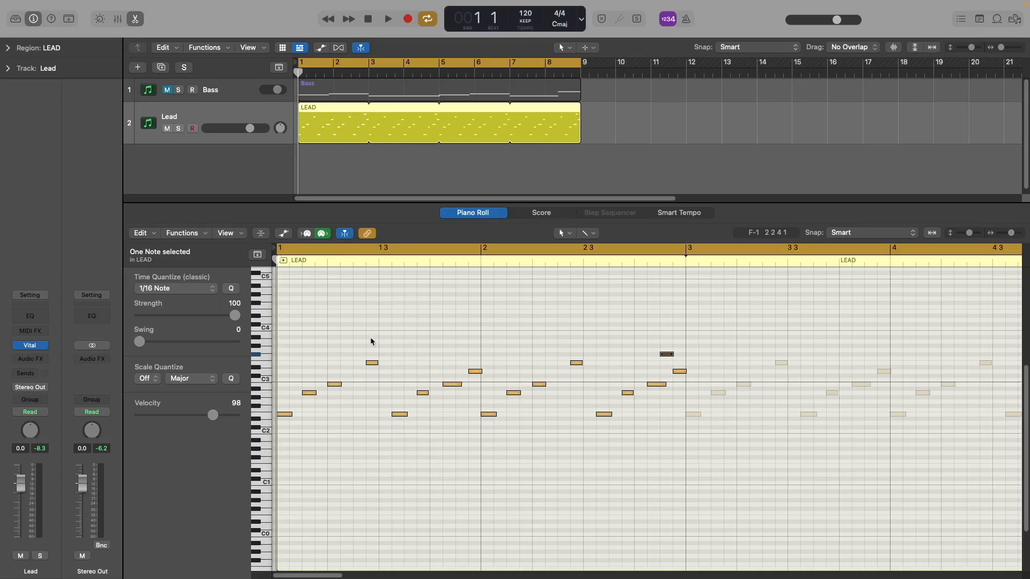
# Play back the LEAD region, open its Vital synth and lower the Filter 1 cutoff while listening
pyautogui.click(322, 347)
pyautogui.press('space')
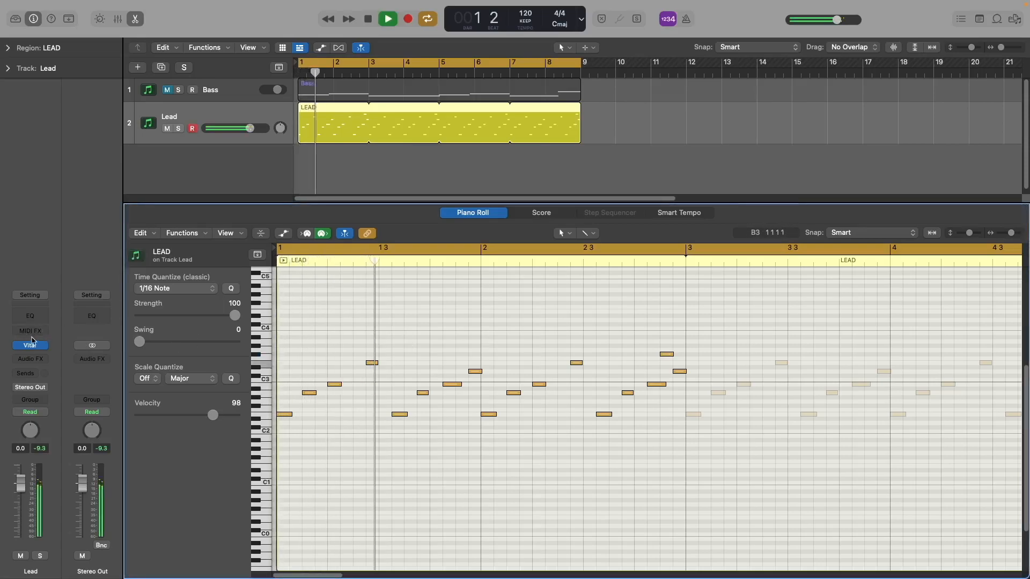
pyautogui.click(33, 345)
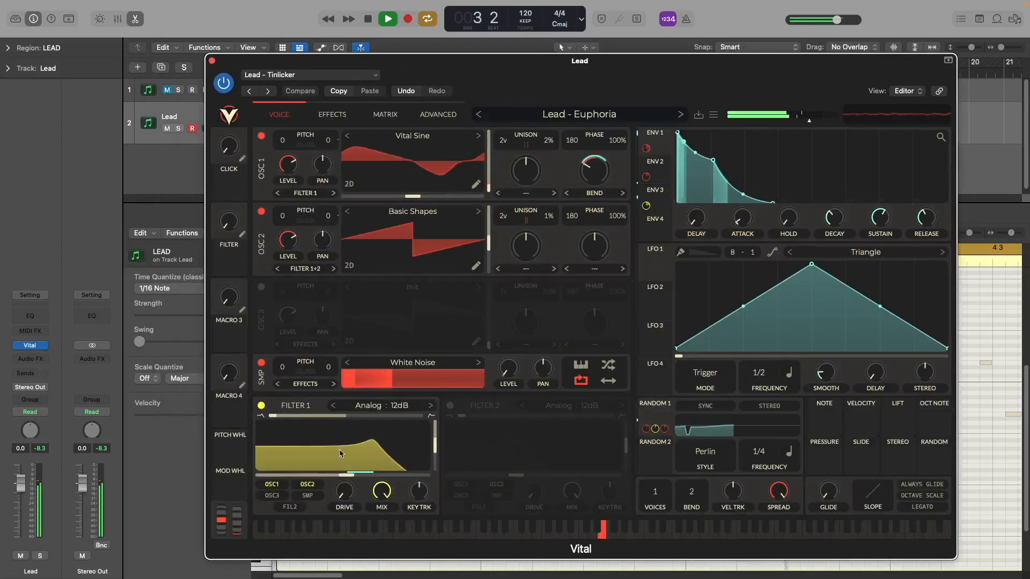
pyautogui.moveTo(333, 475)
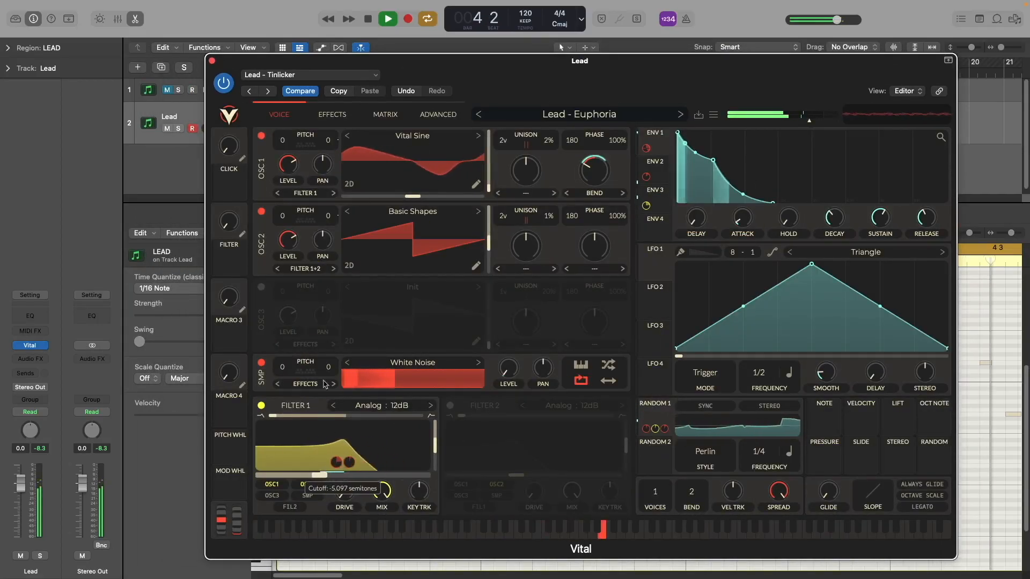
pyautogui.press('space')
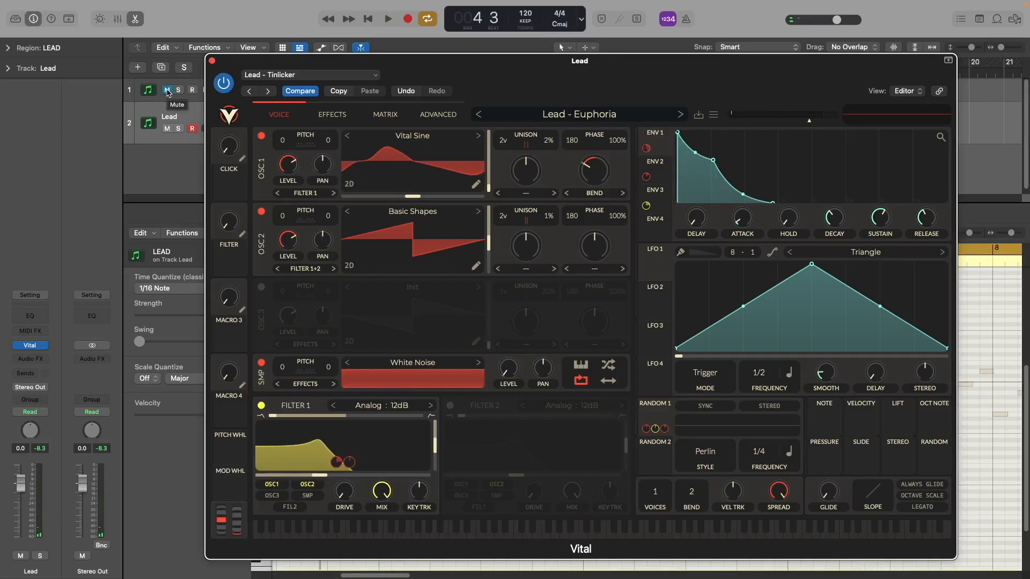
# Play the lead together with the unmuted Bass track while raising the Filter 1 cutoff, and close the synth window
pyautogui.press('space')
pyautogui.moveTo(328, 475)
pyautogui.mouseDown()
pyautogui.moveTo(388, 479)
pyautogui.moveTo(335, 479)
pyautogui.mouseUp()
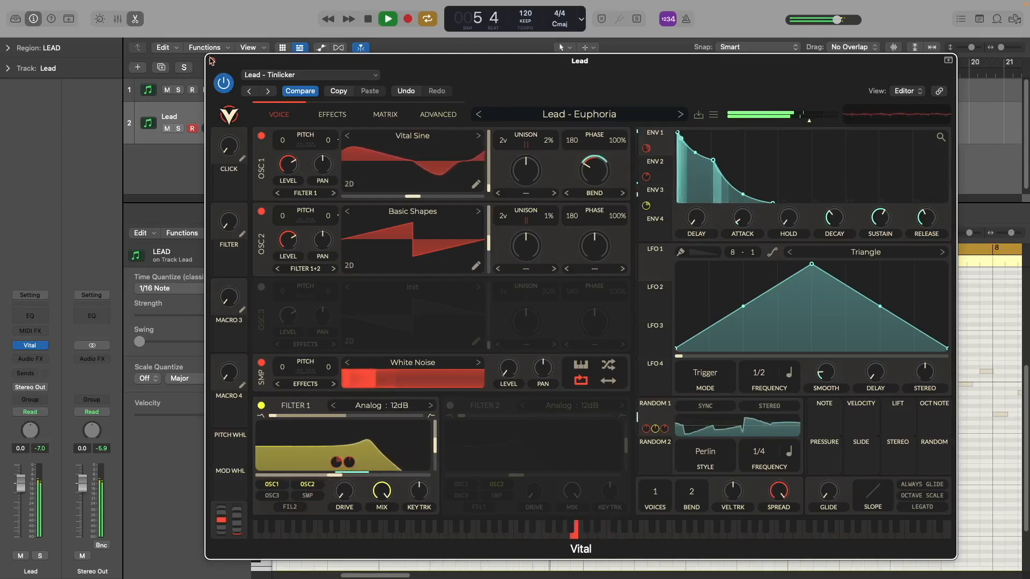
pyautogui.press('space')
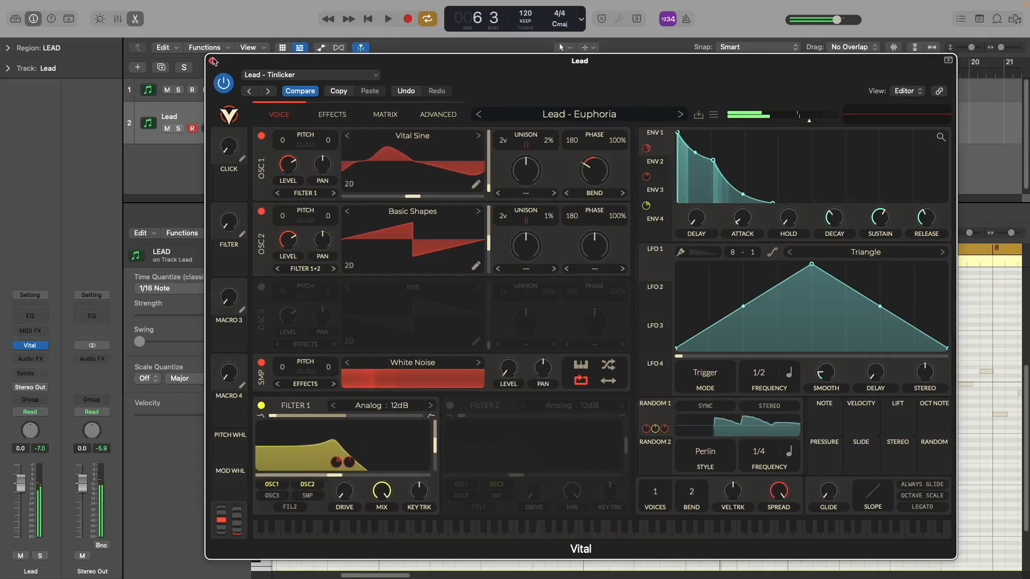
pyautogui.click(212, 60)
# Mute the Bass track and duplicate the Lead track with its Vital instrument, returning the playhead to bar 1
pyautogui.click(239, 94)
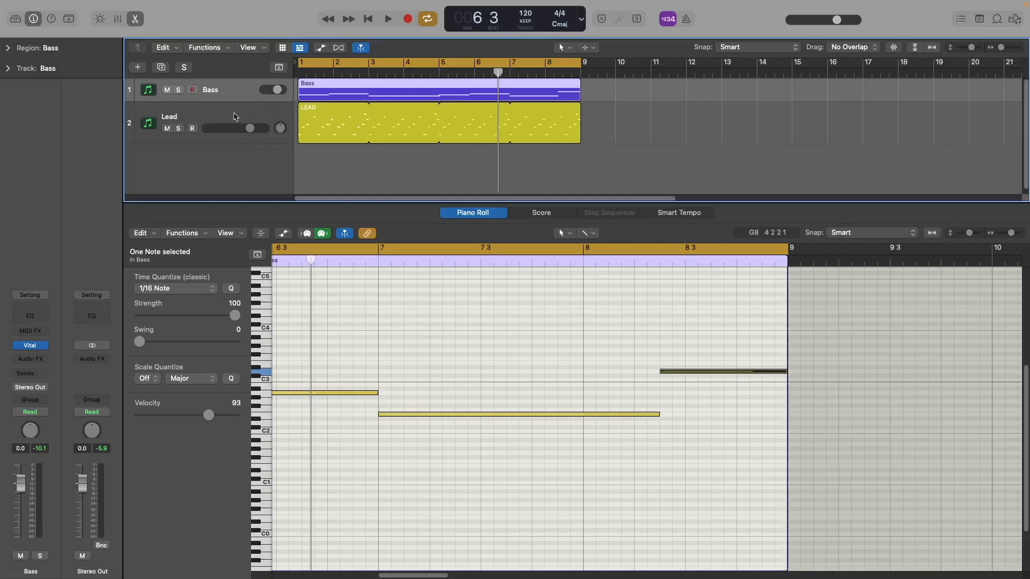
pyautogui.click(343, 138)
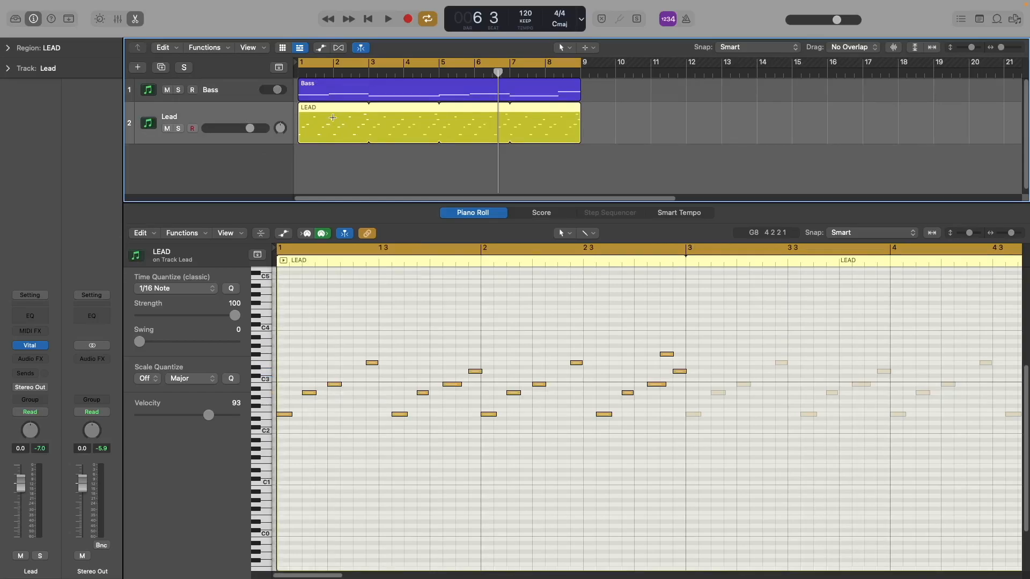
pyautogui.click(167, 70)
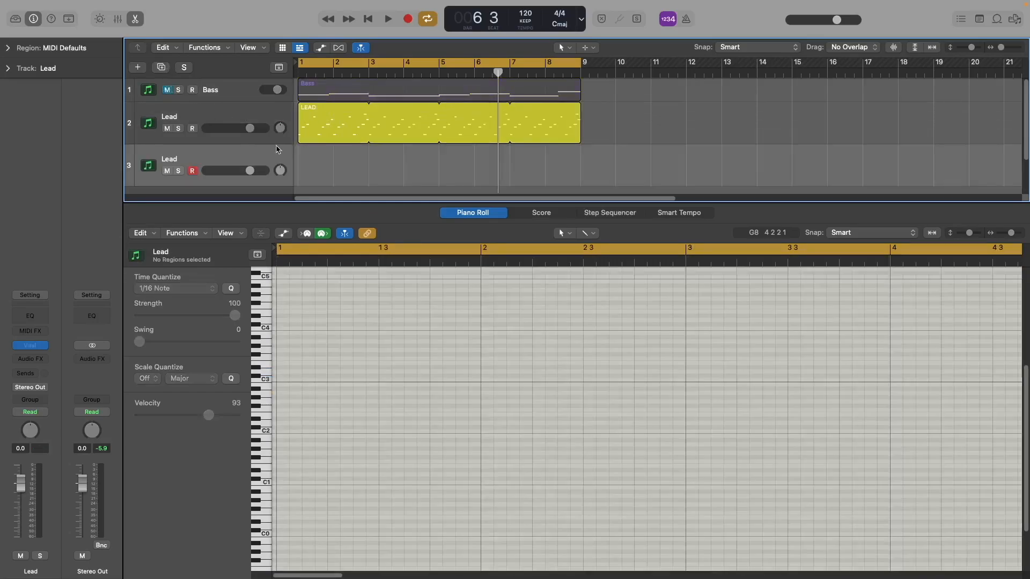
pyautogui.press('Return')
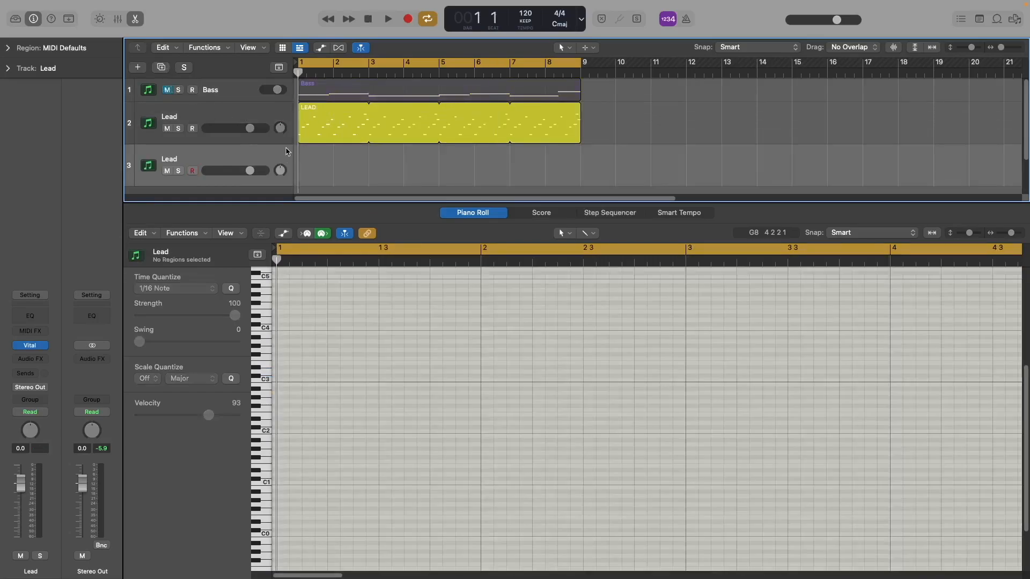
# Open Vital on the duplicated Lead track and initialize its preset
pyautogui.click(29, 345)
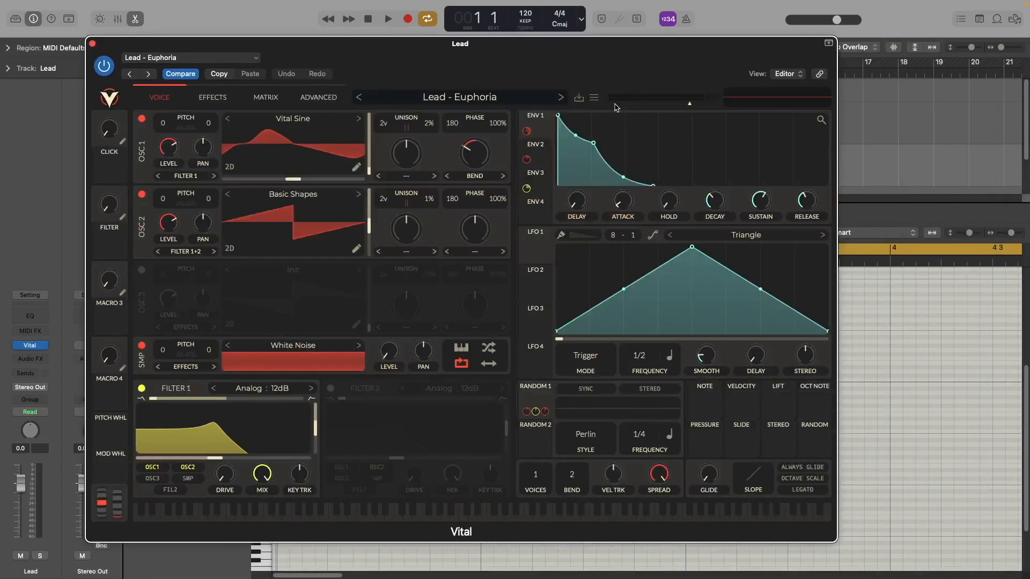
pyautogui.click(595, 100)
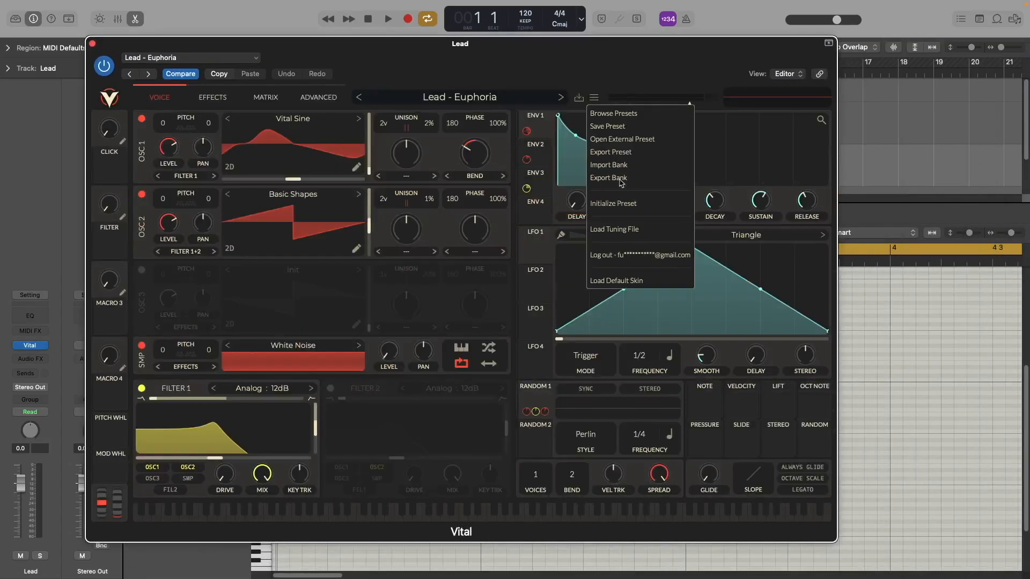
pyautogui.click(628, 205)
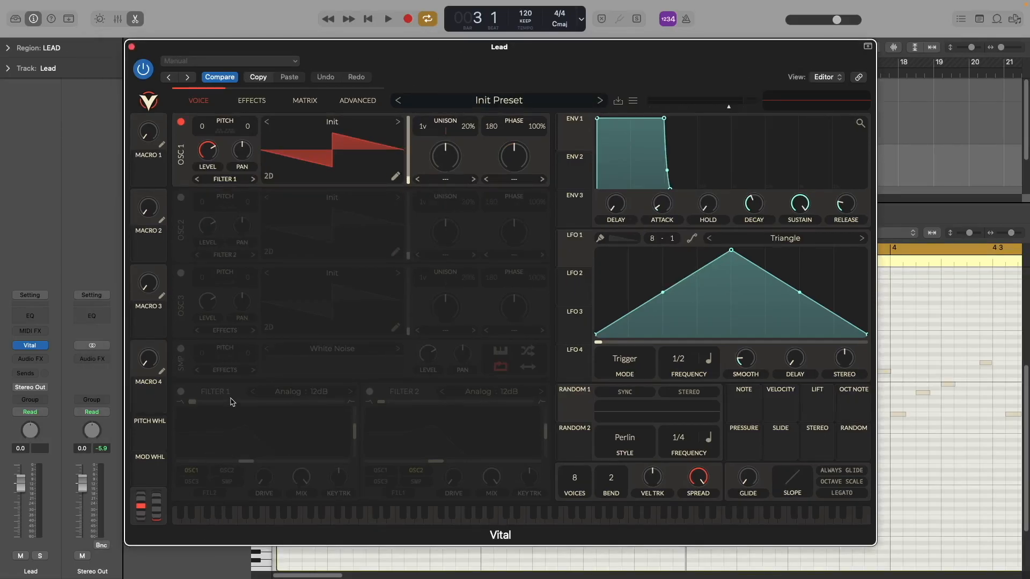
# Enable Filter 1, route OSC 2 into it alongside OSC 1, and raise its cutoff while the lead plays
pyautogui.click(181, 392)
pyautogui.press('space')
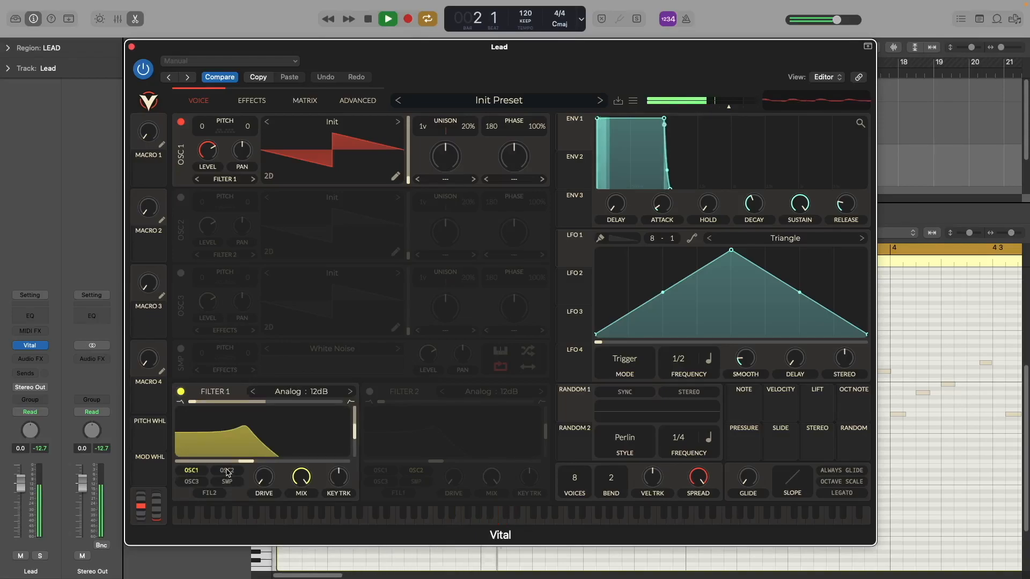
pyautogui.press('space')
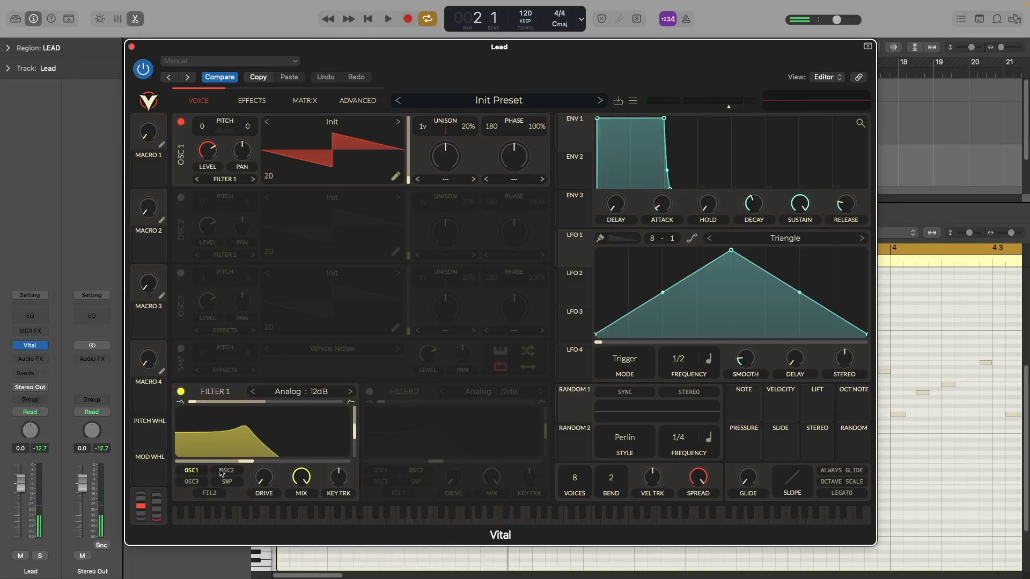
pyautogui.press('space')
pyautogui.moveTo(246, 461); pyautogui.dragTo(262, 462)
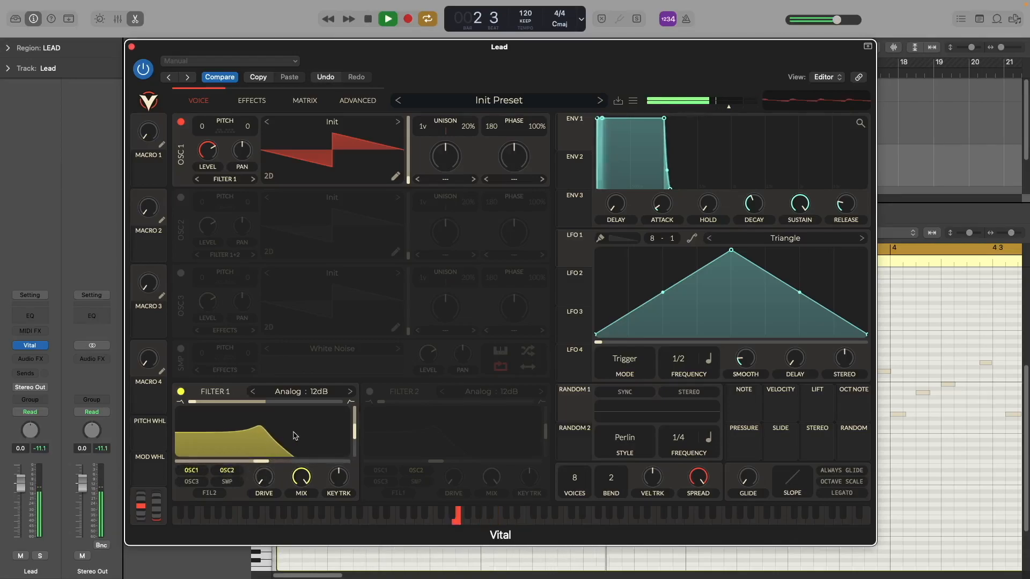
pyautogui.press('space')
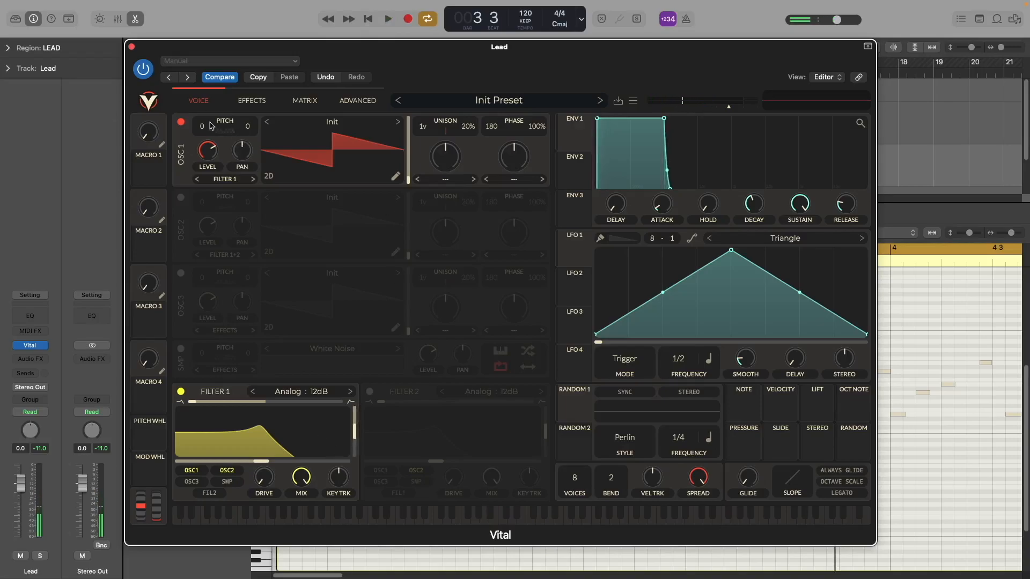
# Load the Vital Sine wavetable into OSC 1 and audition it with the lead
pyautogui.click(332, 125)
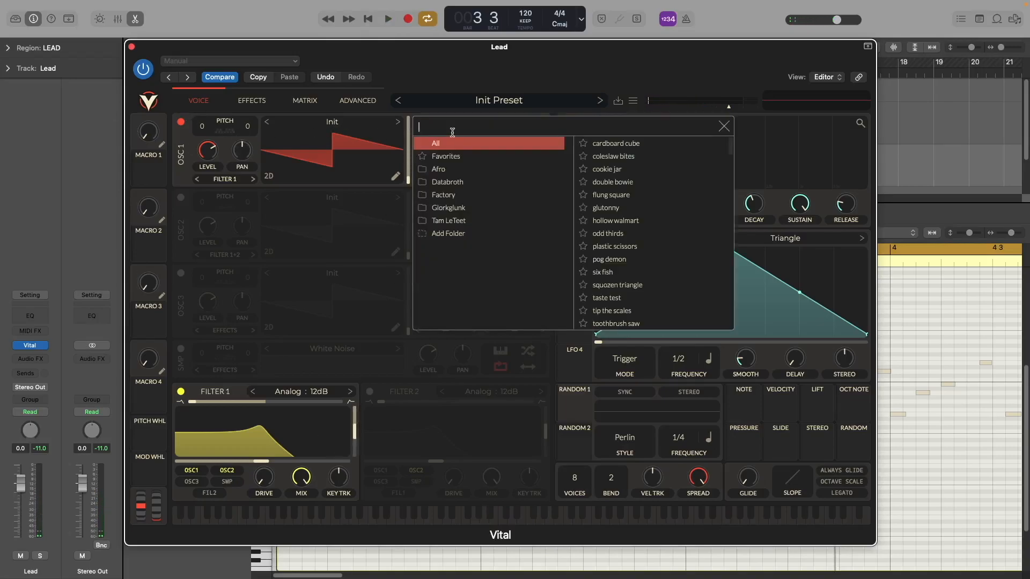
pyautogui.write('vita')
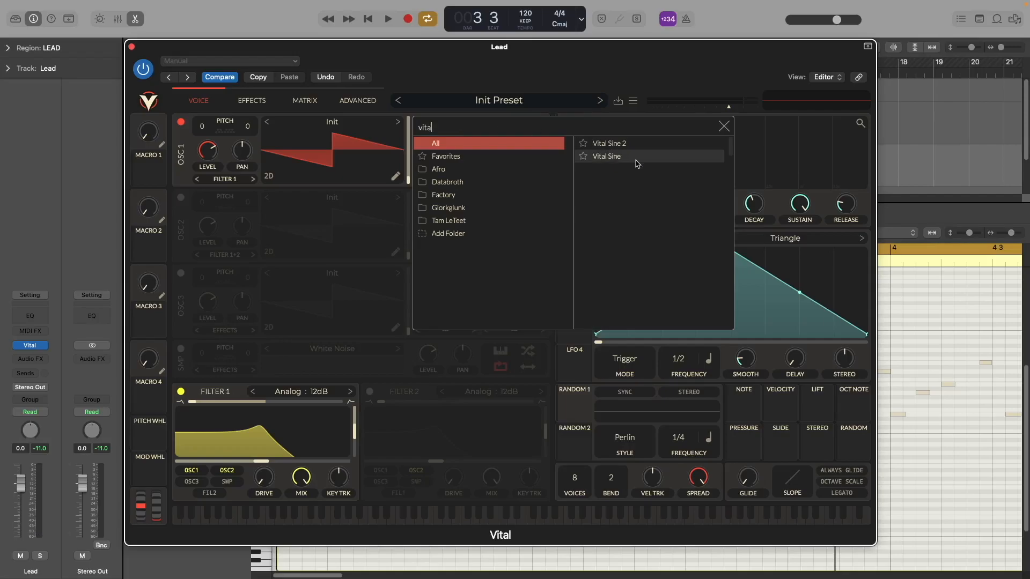
pyautogui.click(633, 156)
pyautogui.click(723, 126)
pyautogui.press('space')
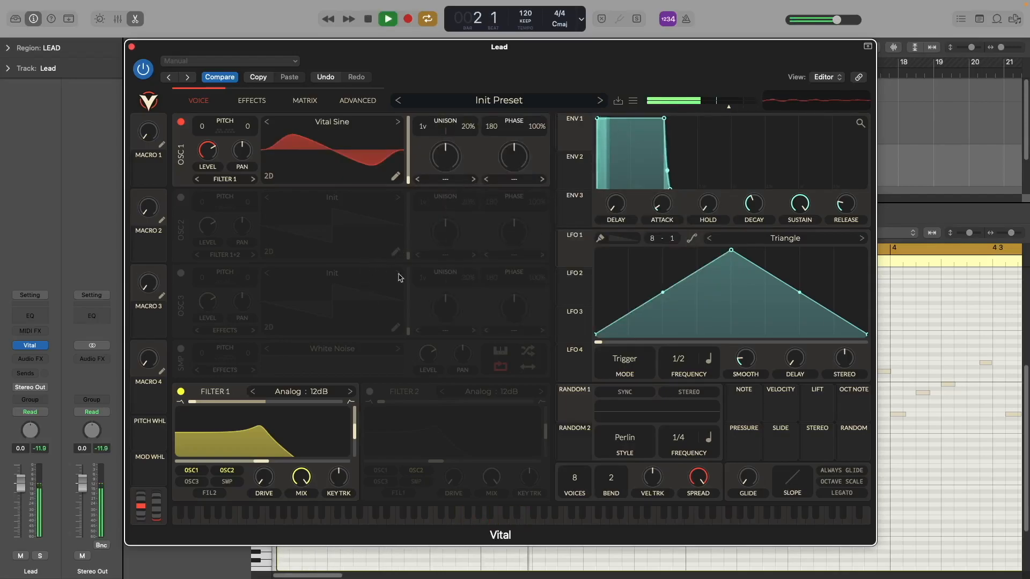
pyautogui.press('space')
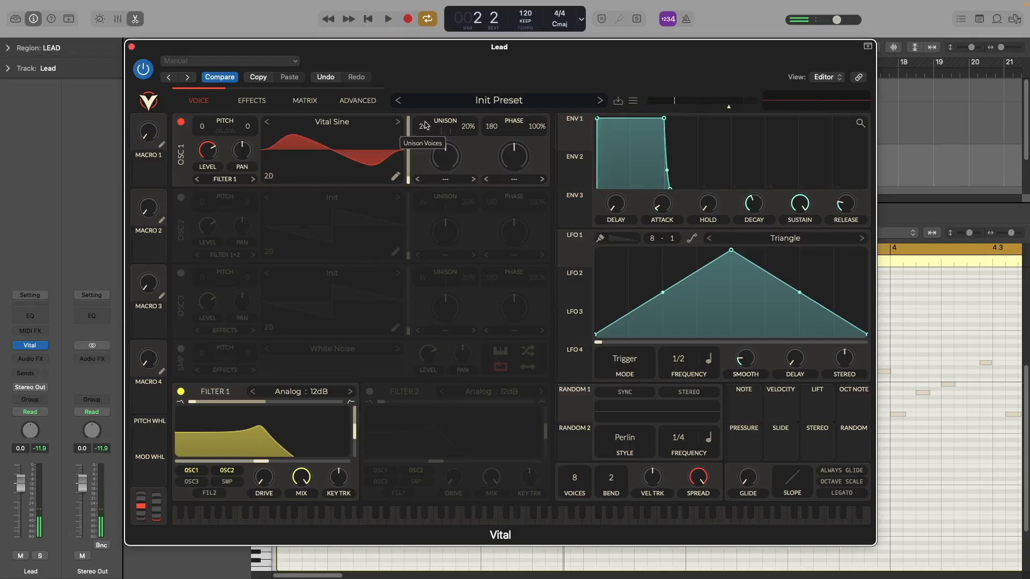
# Set OSC 1's unison to 2 voices with 2% detune and listen to the result
pyautogui.moveTo(470, 128); pyautogui.dragTo(471, 130)
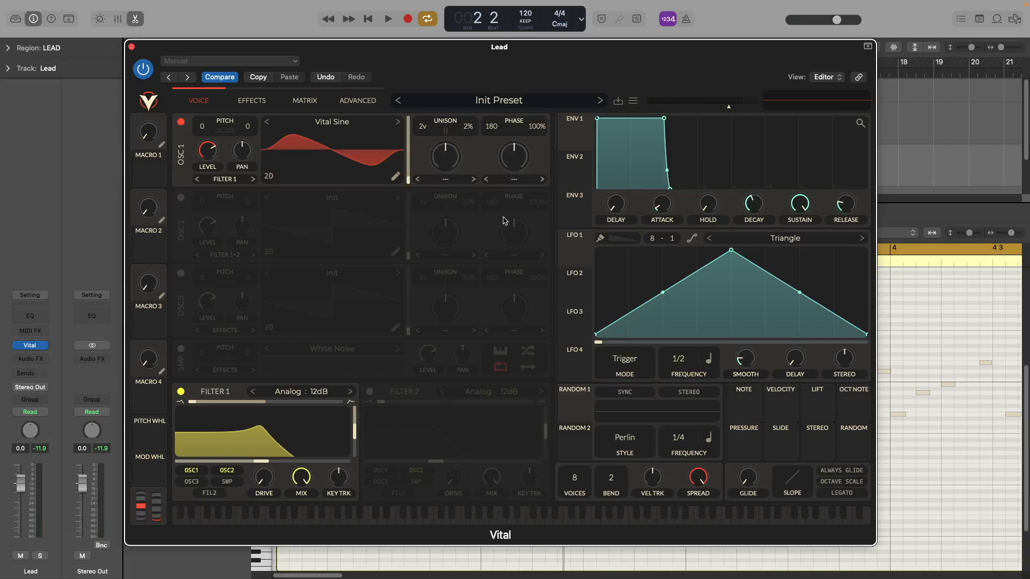
pyautogui.press('space')
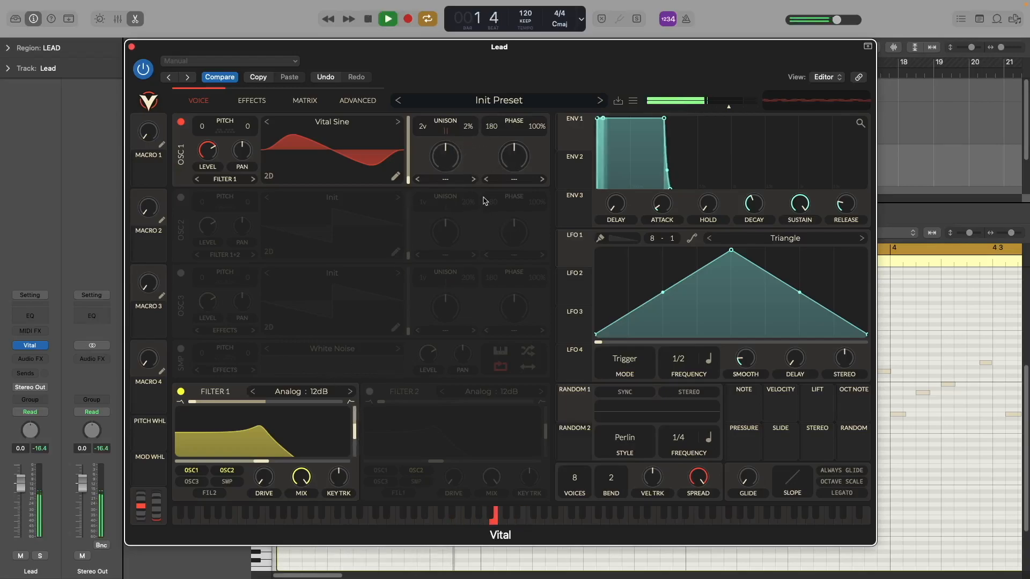
pyautogui.press('space')
# Set OSC 1's distortion mode to Bend and play the lead to hear it
pyautogui.click(518, 181)
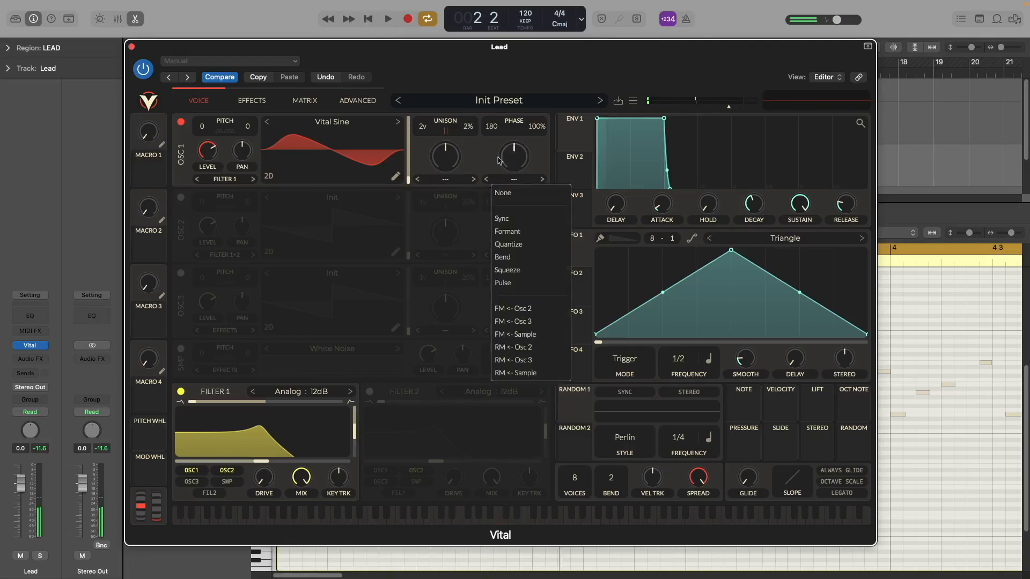
pyautogui.click(510, 260)
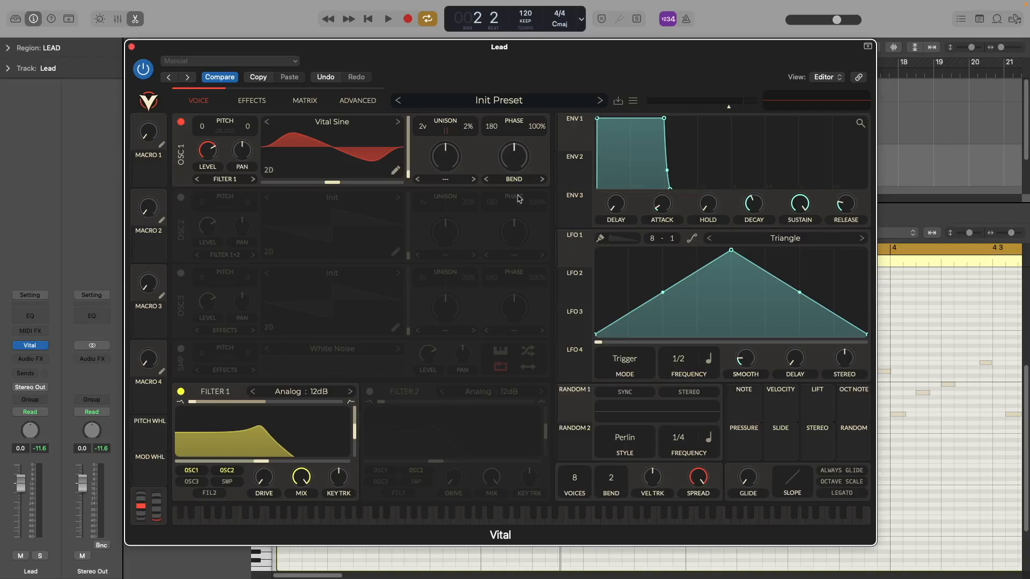
pyautogui.press('space')
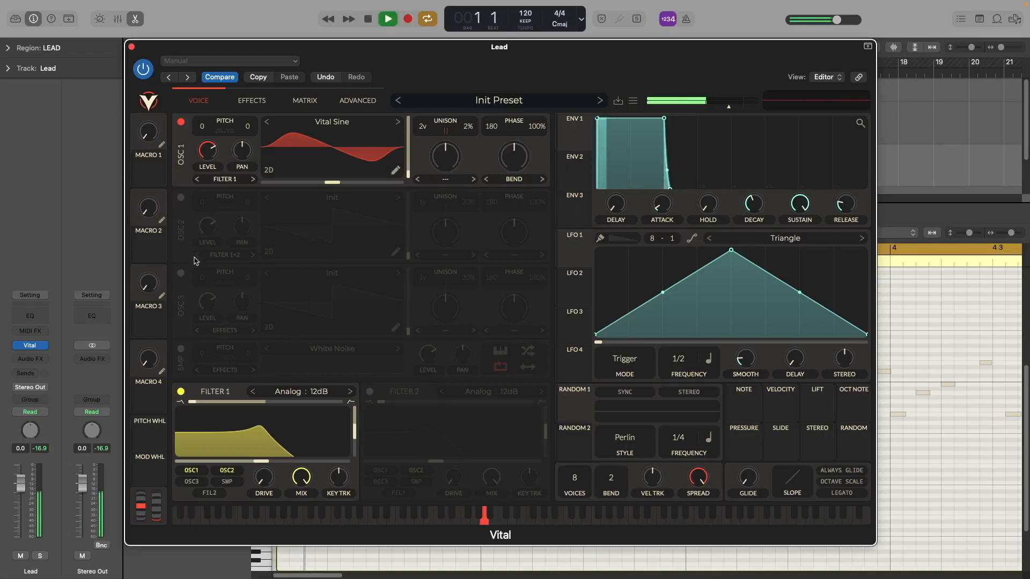
pyautogui.press('space')
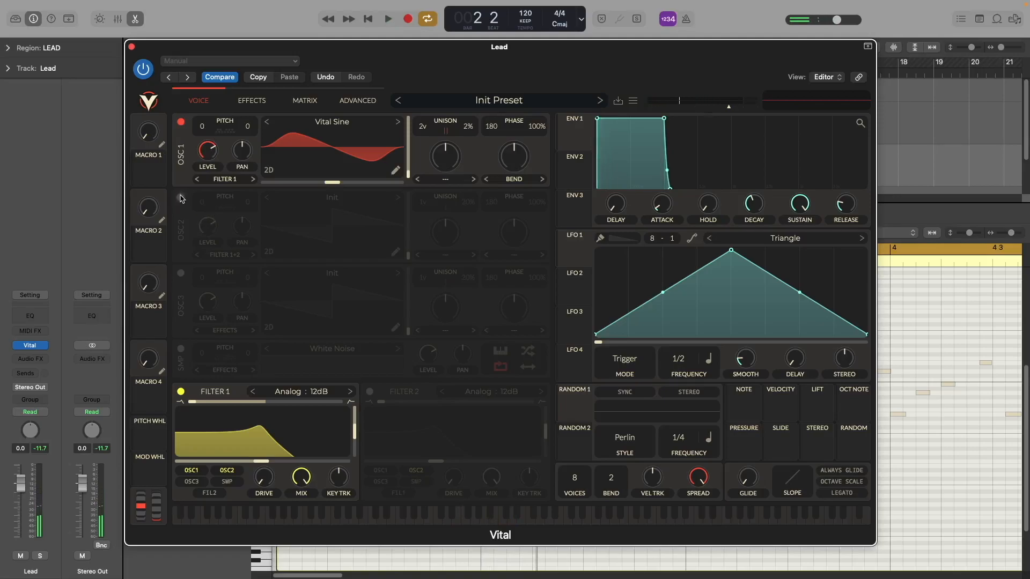
# Enable OSC 2, load the Basic Shapes wavetable into it and audition the layered sound
pyautogui.click(181, 198)
pyautogui.click(332, 199)
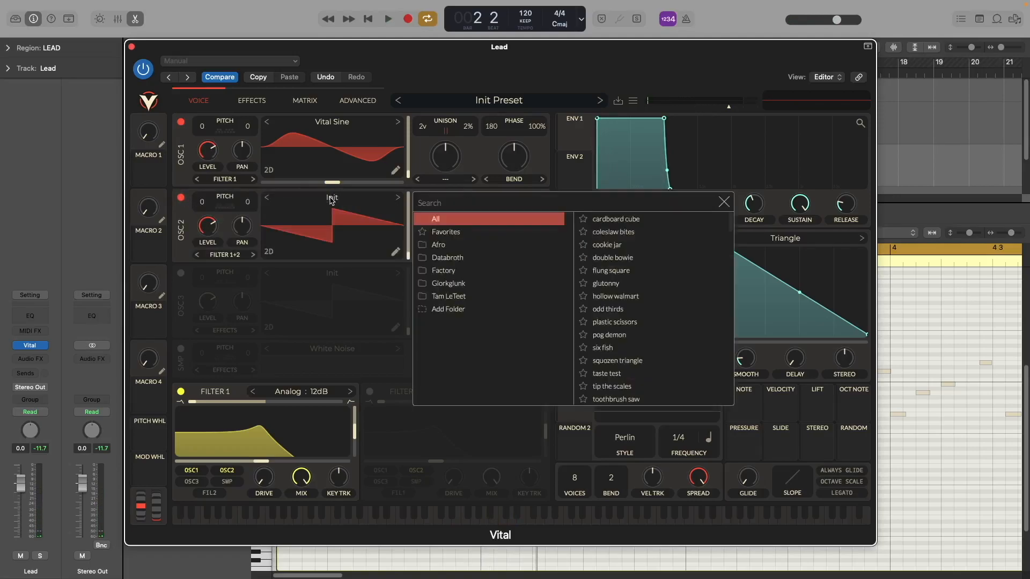
pyautogui.write('basic')
pyautogui.click(642, 221)
pyautogui.click(722, 202)
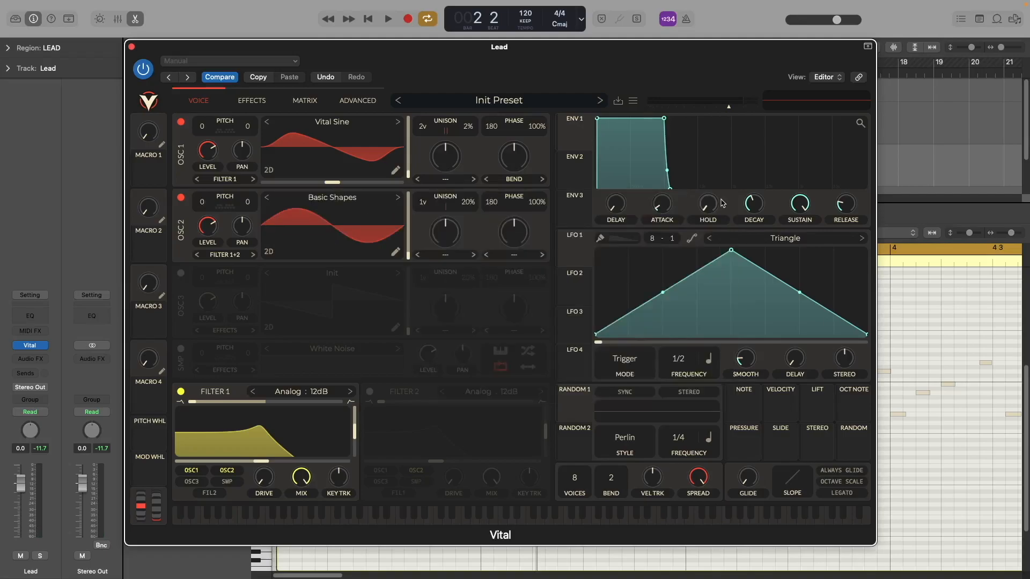
pyautogui.press('space')
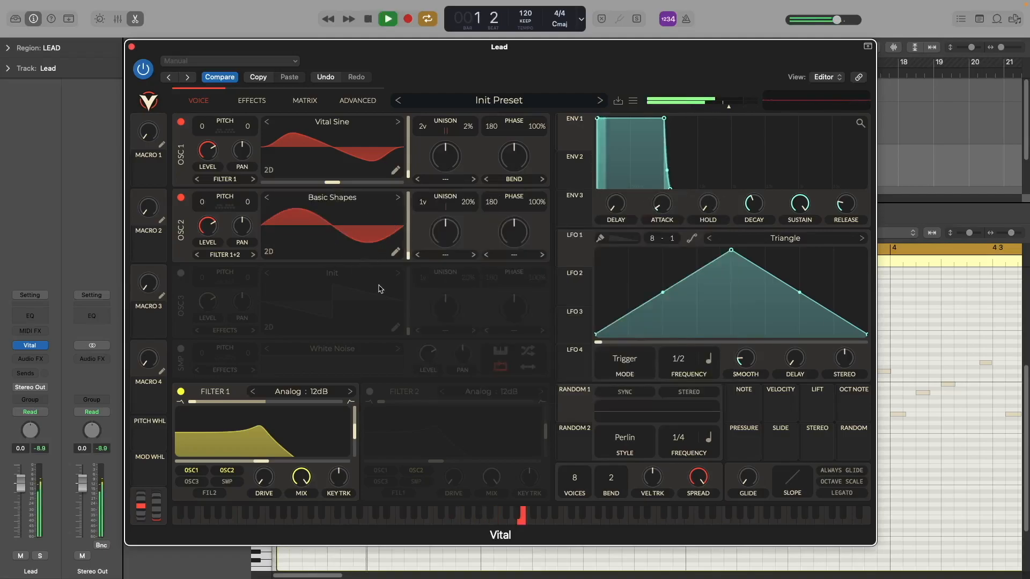
pyautogui.press('space')
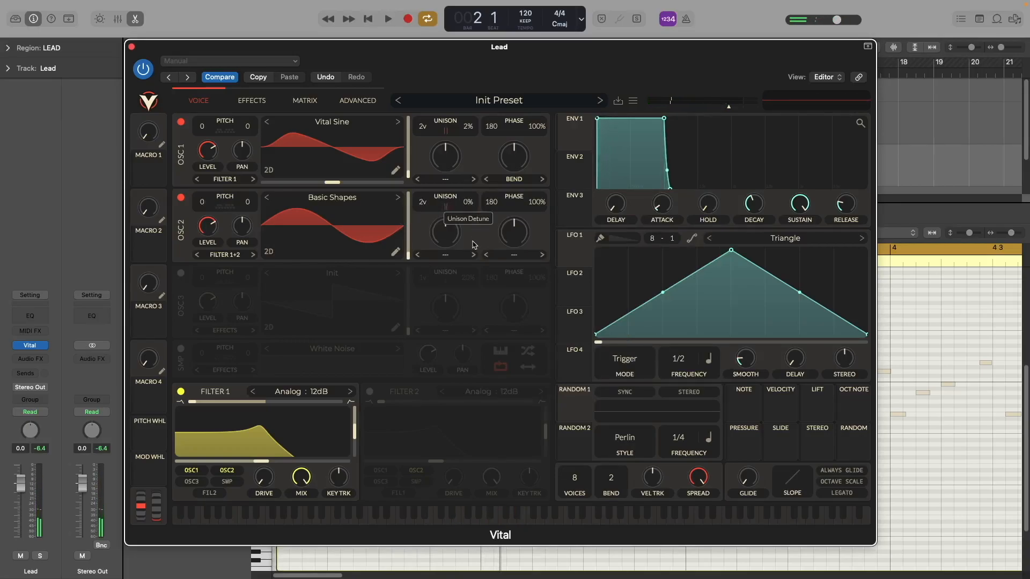
# Set OSC 2's unison to 2 voices with 1% detune while the lead plays
pyautogui.press('space')
pyautogui.moveTo(470, 203); pyautogui.dragTo(470, 198)
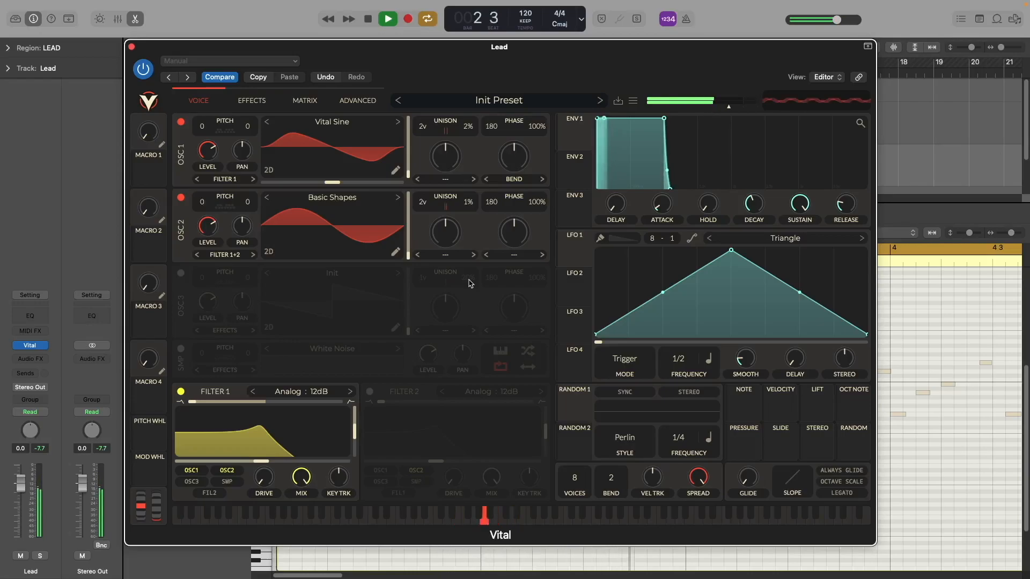
pyautogui.press('space')
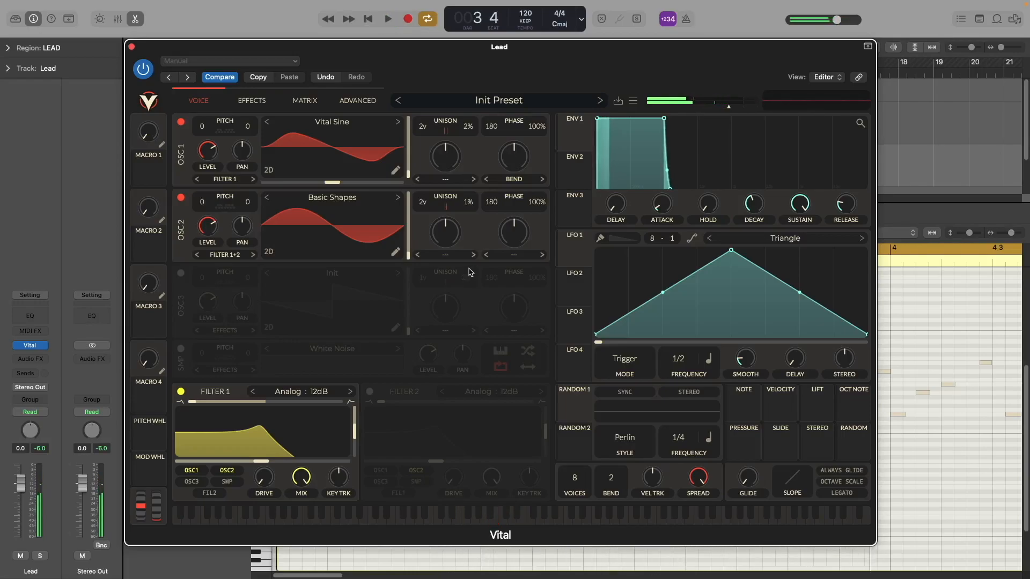
# Enable the White Noise sampler, then shorten ENV 1's decay and lower its sustain
pyautogui.click(181, 349)
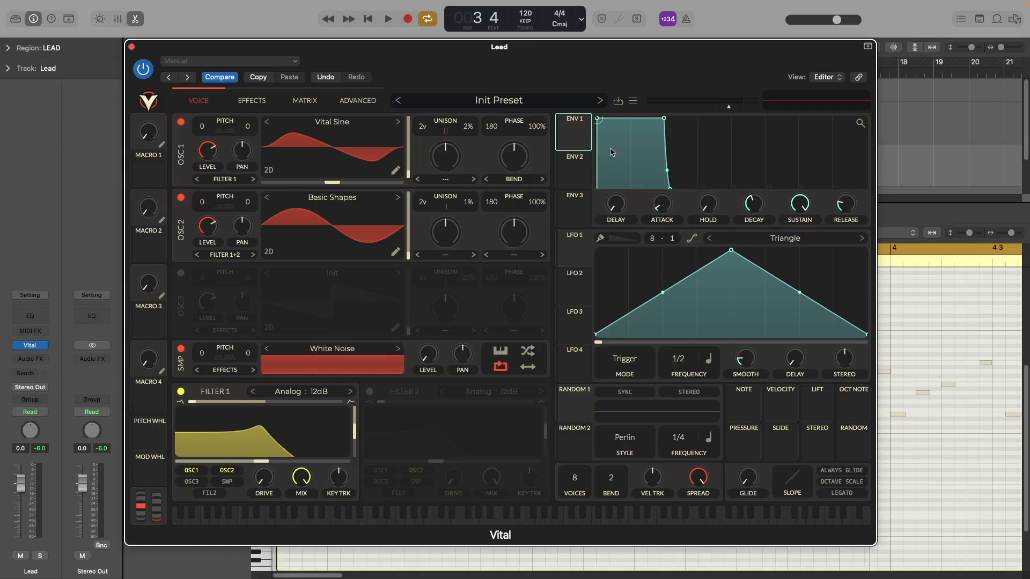
pyautogui.moveTo(664, 119); pyautogui.dragTo(630, 142)
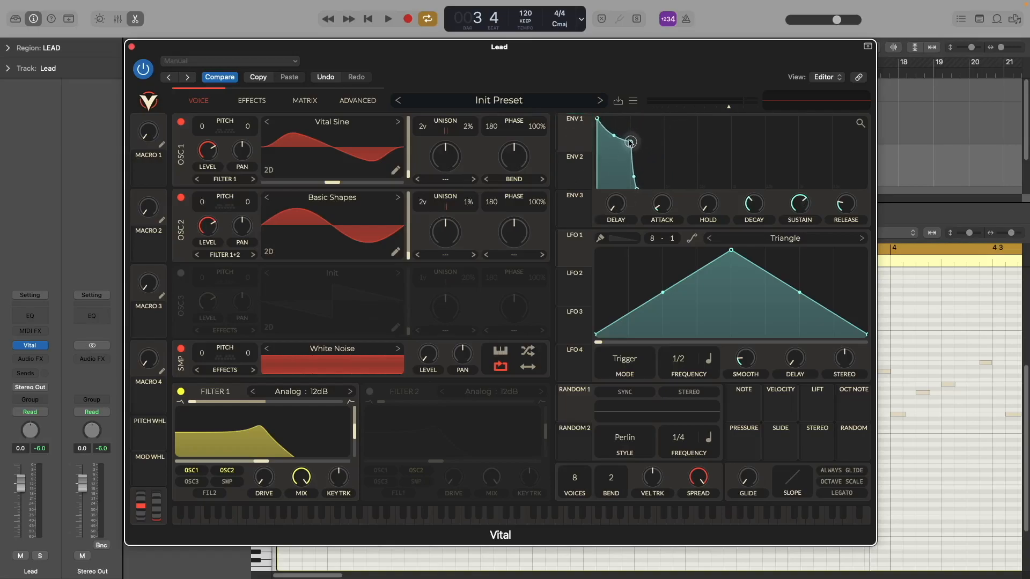
# Lengthen ENV 1's release to about 0.86 seconds and audition the lead with the softer tail
pyautogui.press('space')
pyautogui.moveTo(845, 210); pyautogui.dragTo(844, 203)
pyautogui.scroll(3, 844, 204)
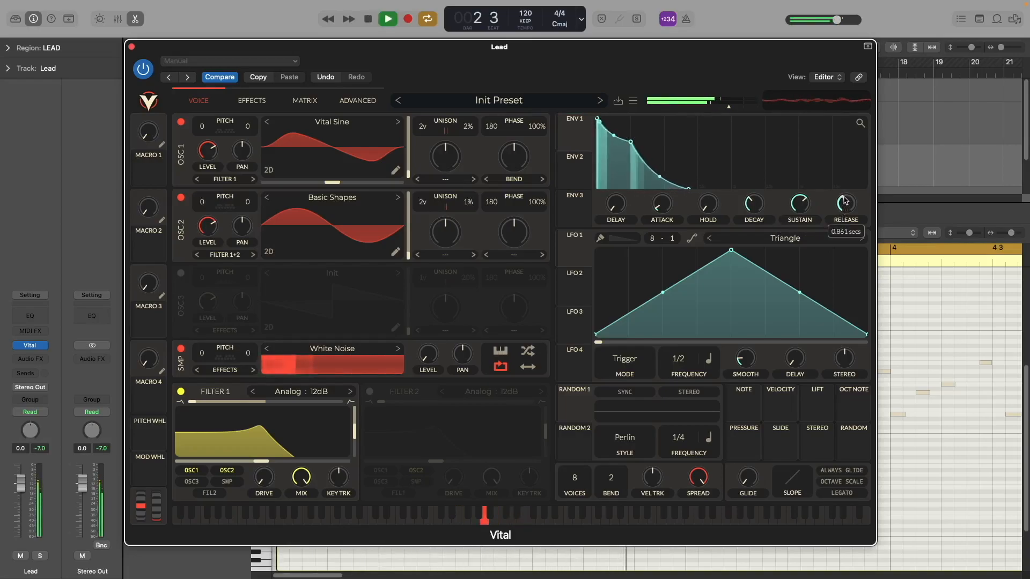
pyautogui.moveTo(844, 201); pyautogui.dragTo(846, 205)
pyautogui.press('space')
pyautogui.scroll(2, 845, 206)
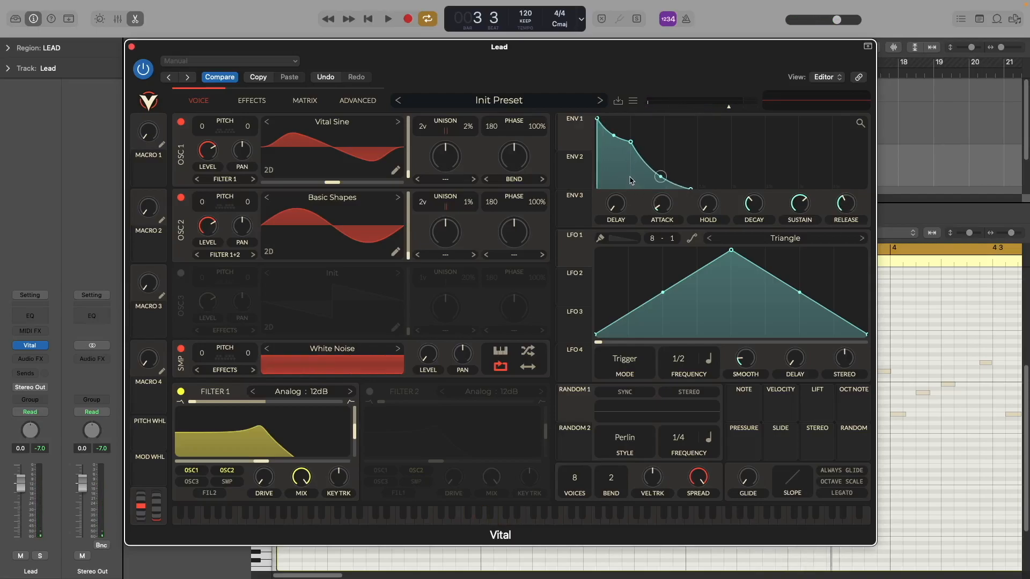
pyautogui.press('space')
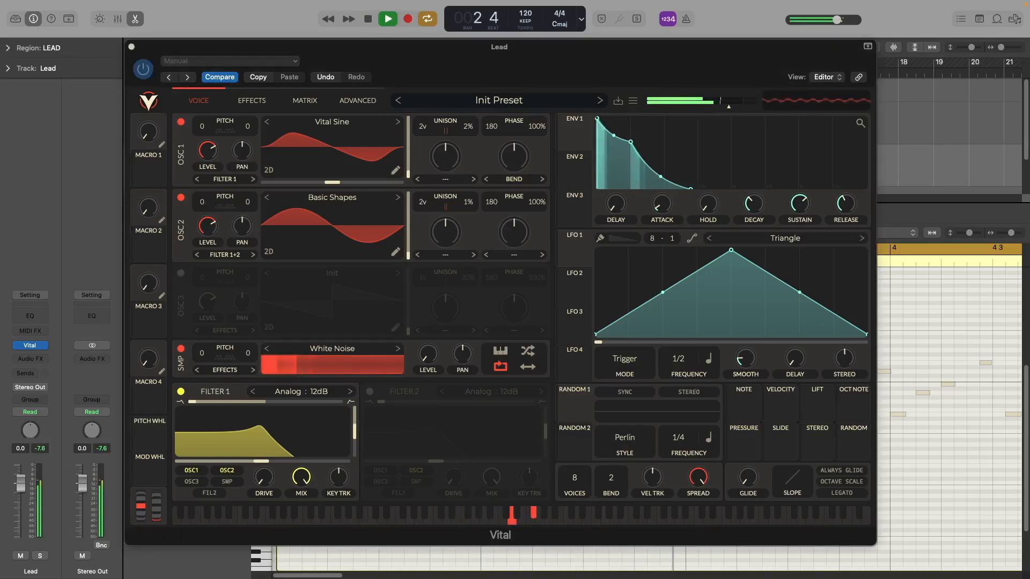
pyautogui.press('space')
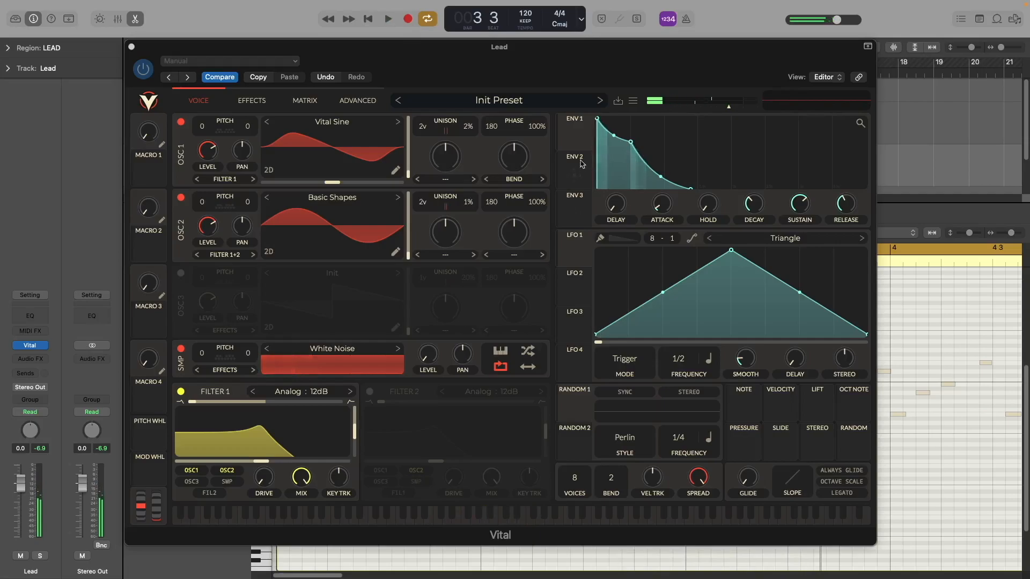
# Modulate OSC 1's Bend amount with ENV 1, setting the modulation to about 0.44 while the lead plays
pyautogui.click(575, 134)
pyautogui.moveTo(578, 133); pyautogui.dragTo(510, 166)
pyautogui.press('space')
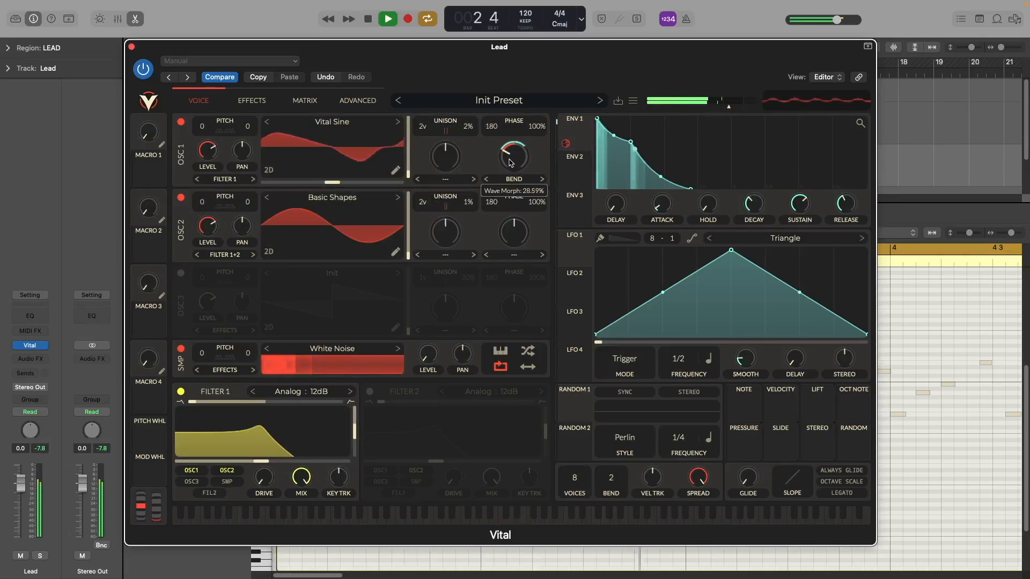
pyautogui.moveTo(565, 144); pyautogui.dragTo(565, 168)
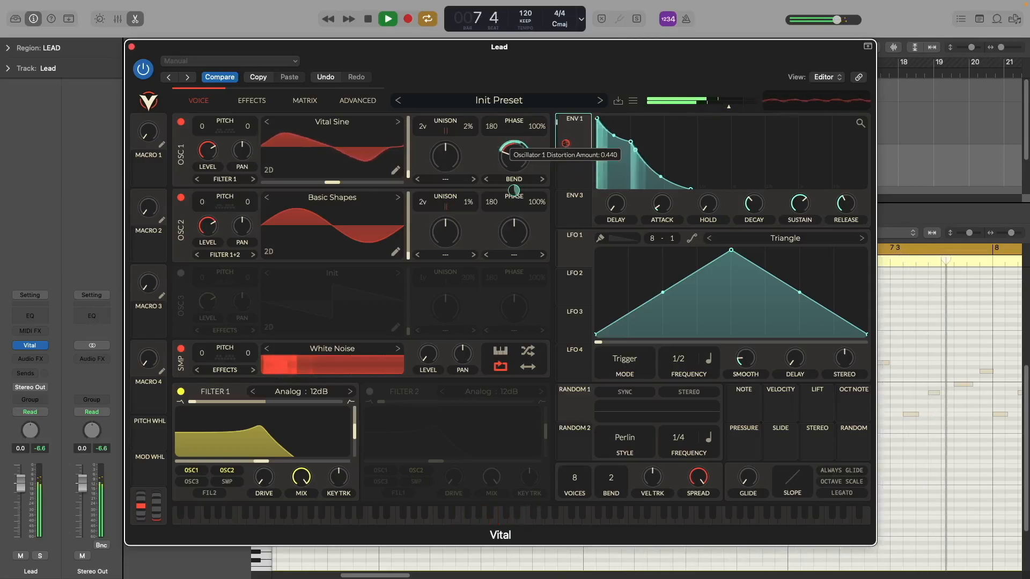
pyautogui.press('space')
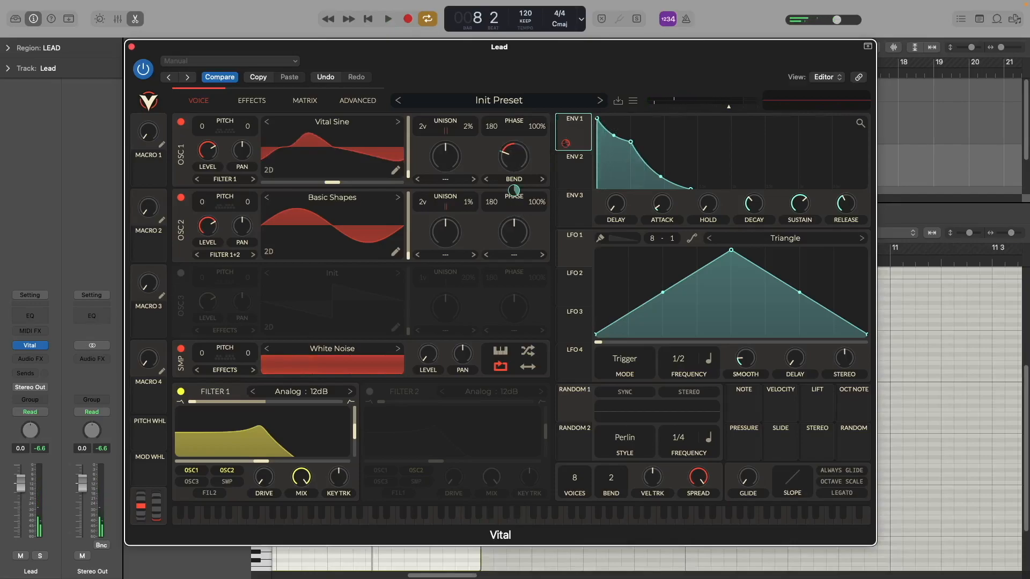
# Give ENV 2 a very short decay with zero sustain and assign it to the White Noise sampler's level
pyautogui.click(586, 169)
pyautogui.moveTo(758, 203); pyautogui.dragTo(795, 301)
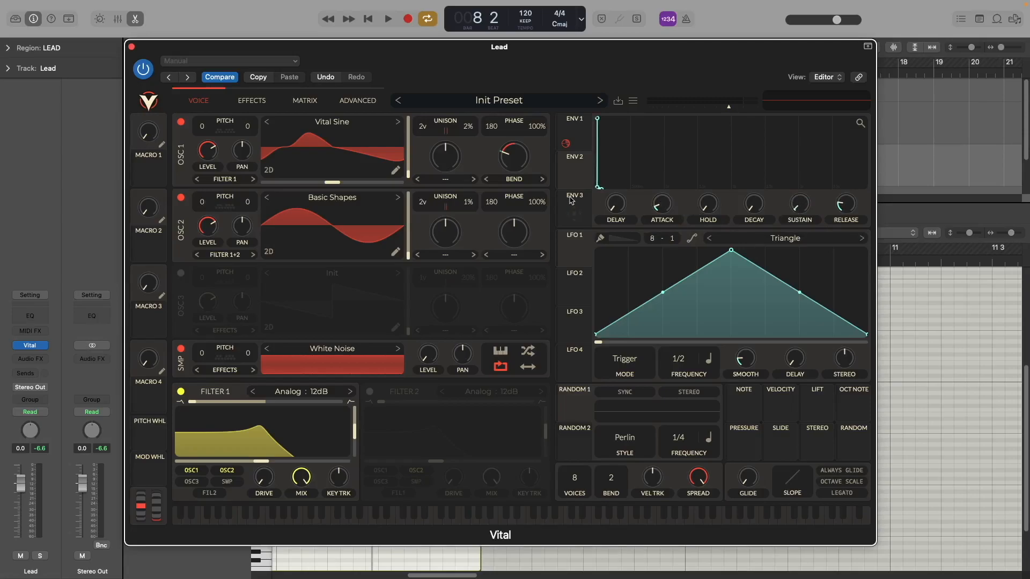
pyautogui.moveTo(566, 182); pyautogui.dragTo(428, 354)
# Silence OSC 1 and OSC 2 to set ENV 2's sample level modulation to about 0.165, then re-enable both oscillators
pyautogui.click(181, 198)
pyautogui.click(180, 122)
pyautogui.press('space')
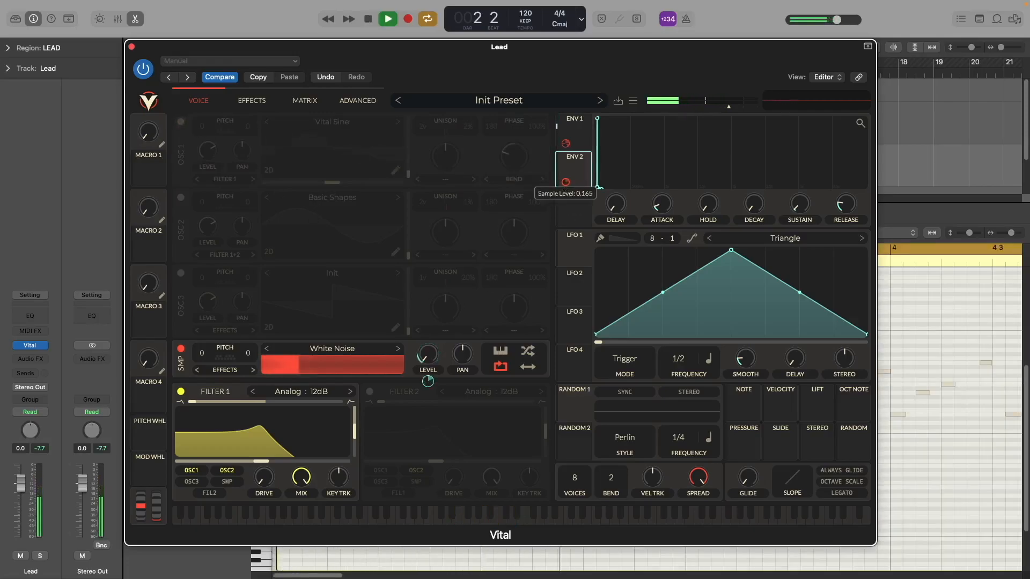
pyautogui.click(181, 197)
pyautogui.click(181, 123)
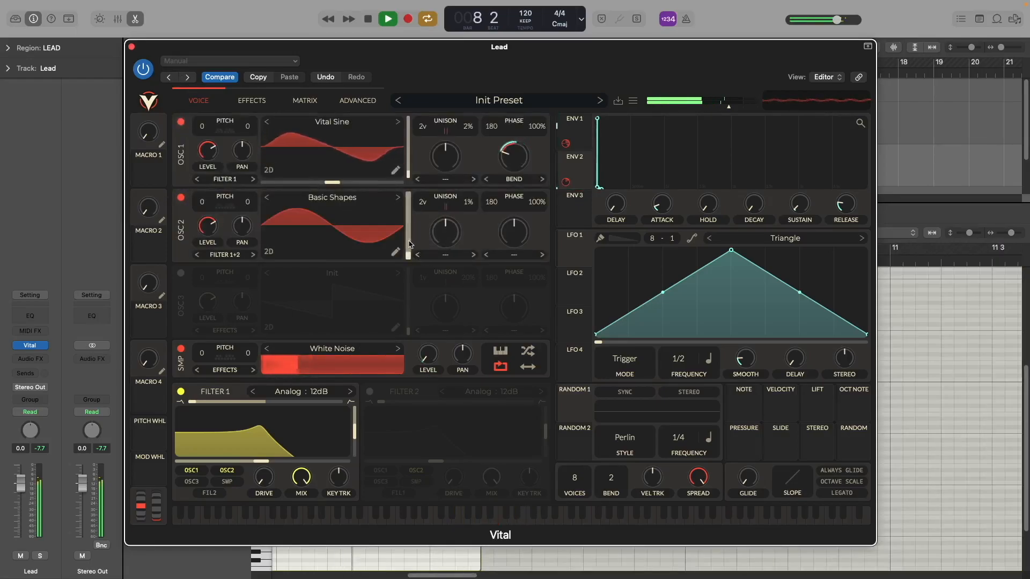
# Move OSC 2's Basic Shapes wavetable to the saw shape at about frame 127 and play the lead
pyautogui.moveTo(410, 220); pyautogui.dragTo(413, 237)
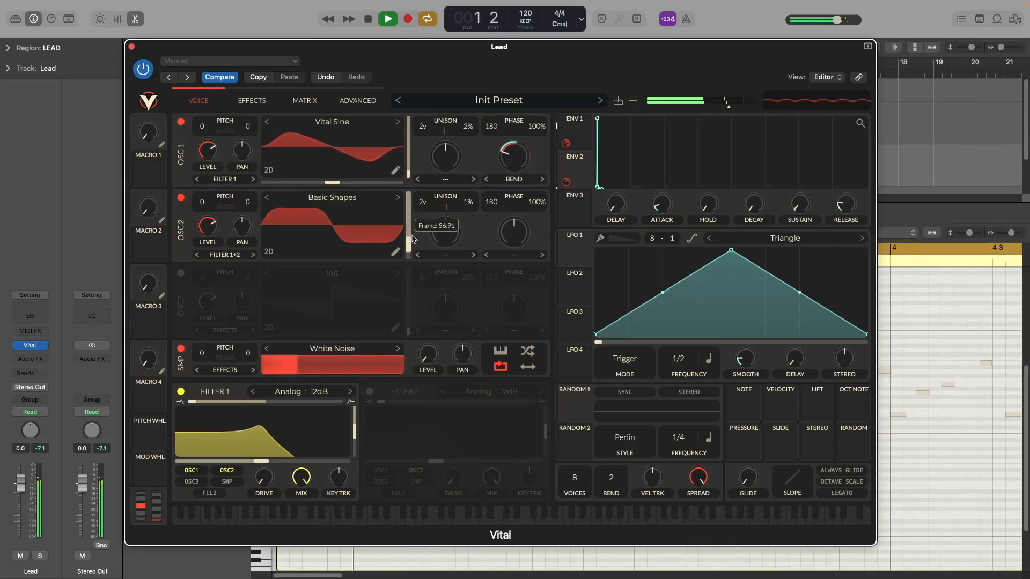
pyautogui.press('space')
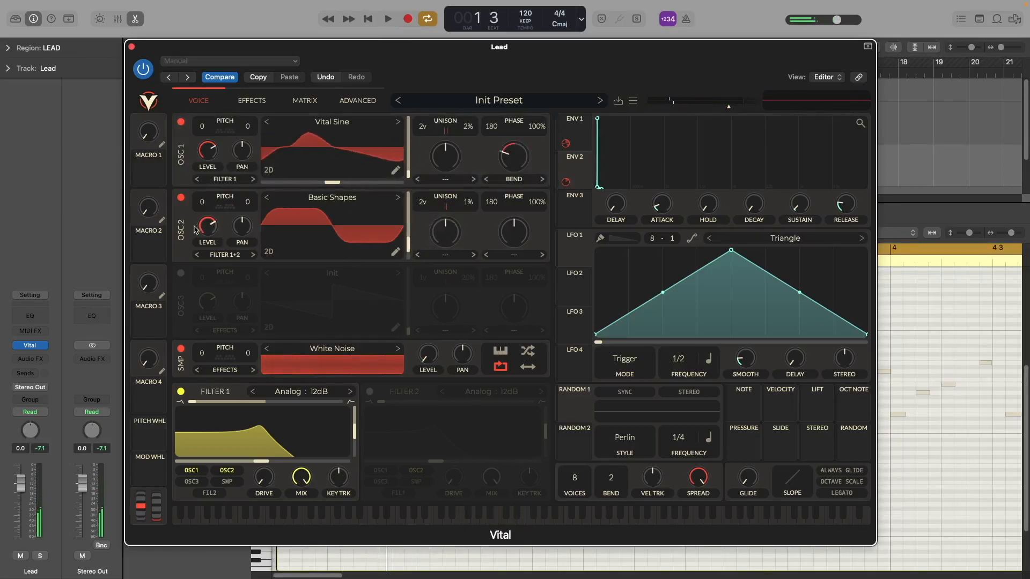
pyautogui.moveTo(408, 243); pyautogui.dragTo(407, 225)
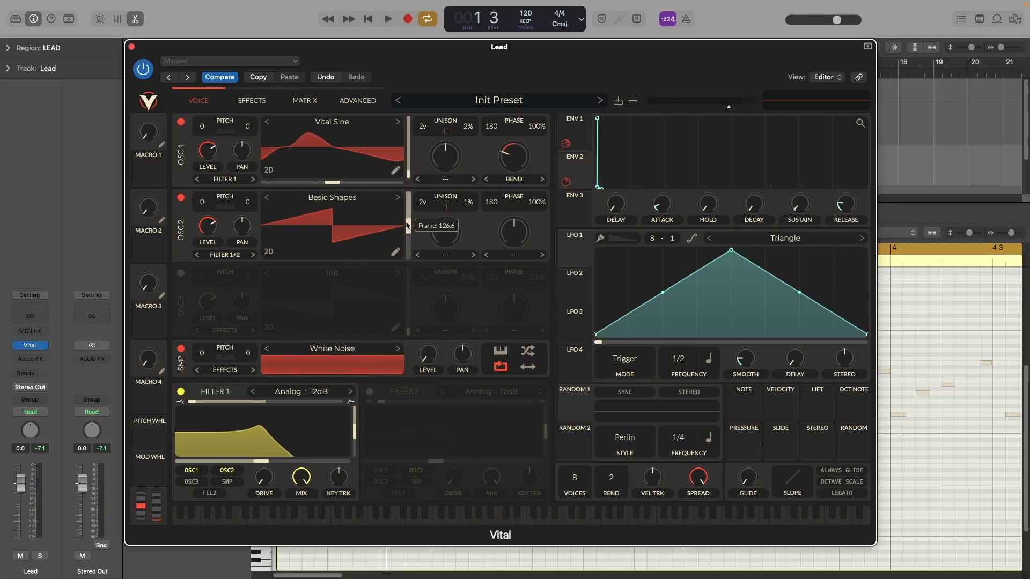
pyautogui.press('space')
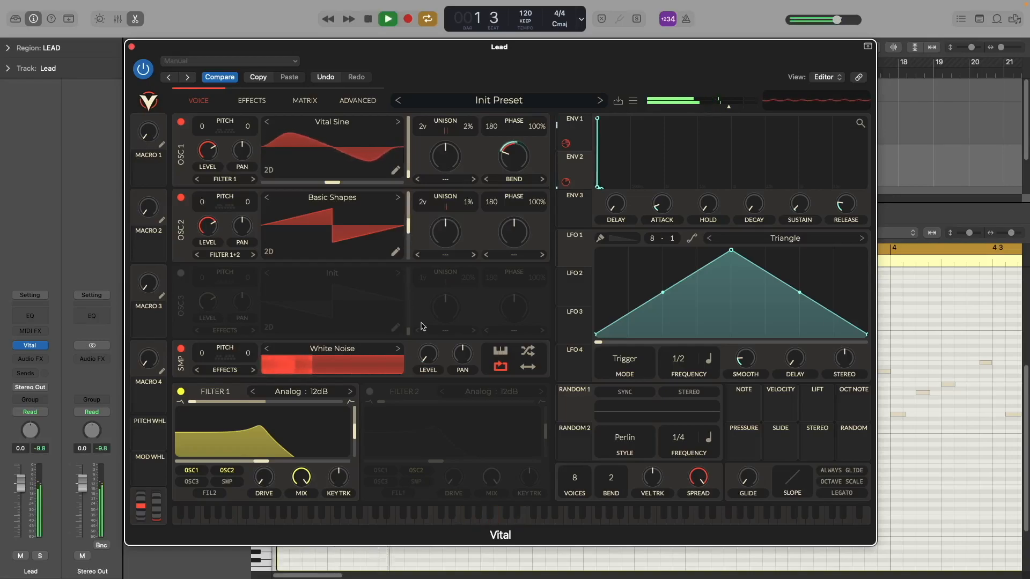
# Raise Filter 1's cutoff and shape ENV 3 with a short decay, low sustain and short release, auditioning it
pyautogui.moveTo(261, 462); pyautogui.dragTo(290, 462)
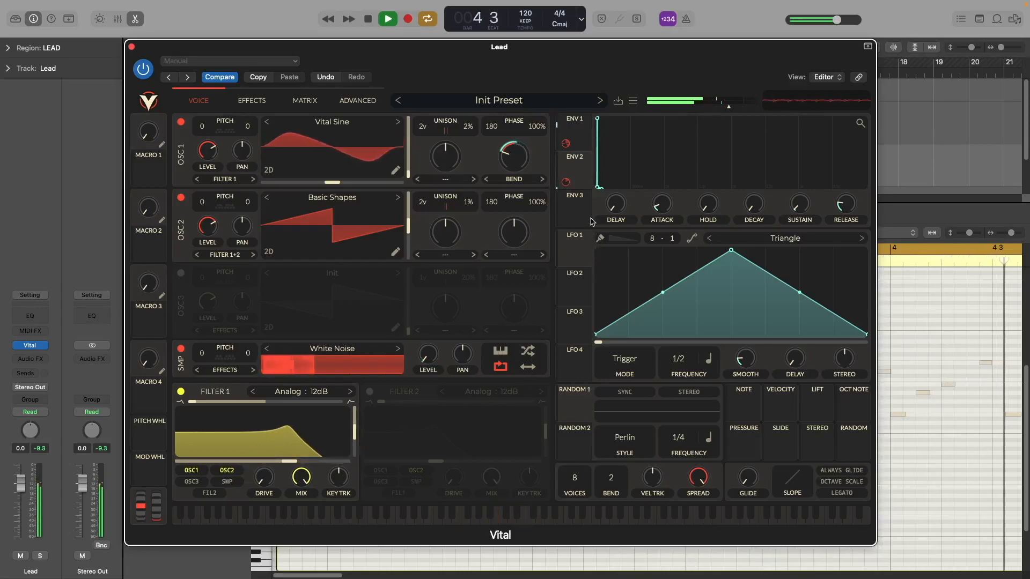
pyautogui.click(574, 209)
pyautogui.click(600, 557)
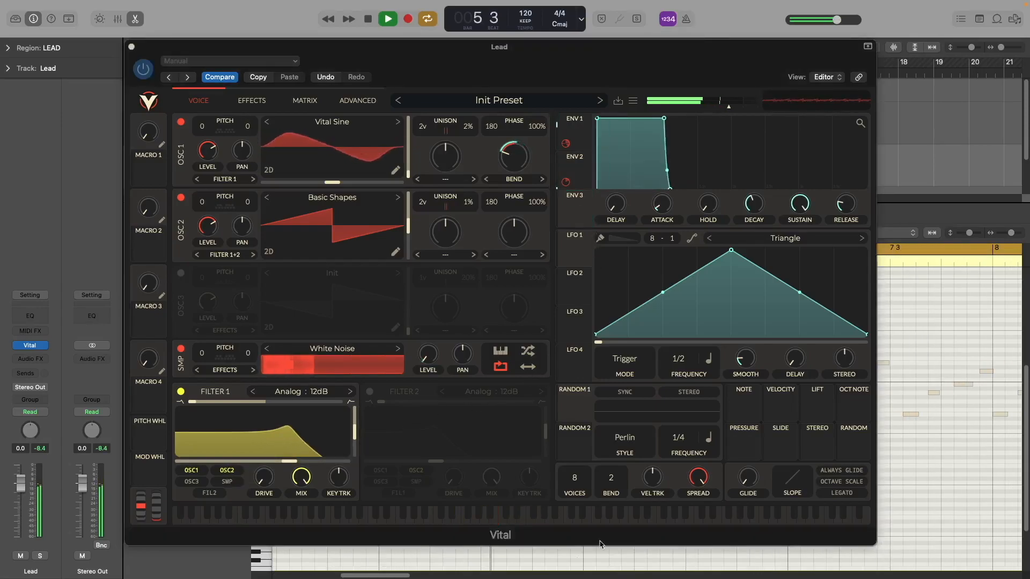
pyautogui.press('space')
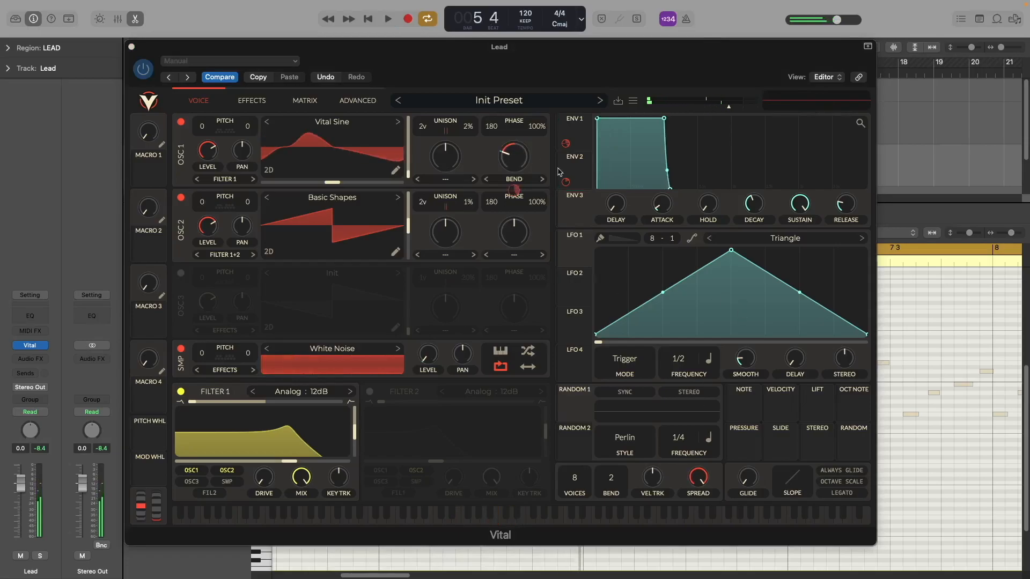
pyautogui.click(663, 119)
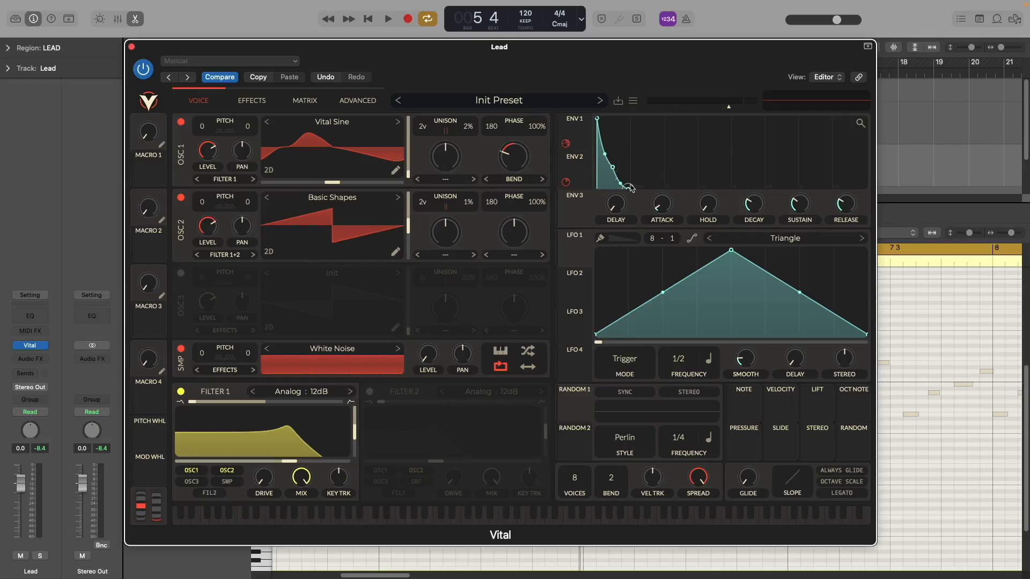
pyautogui.press('space')
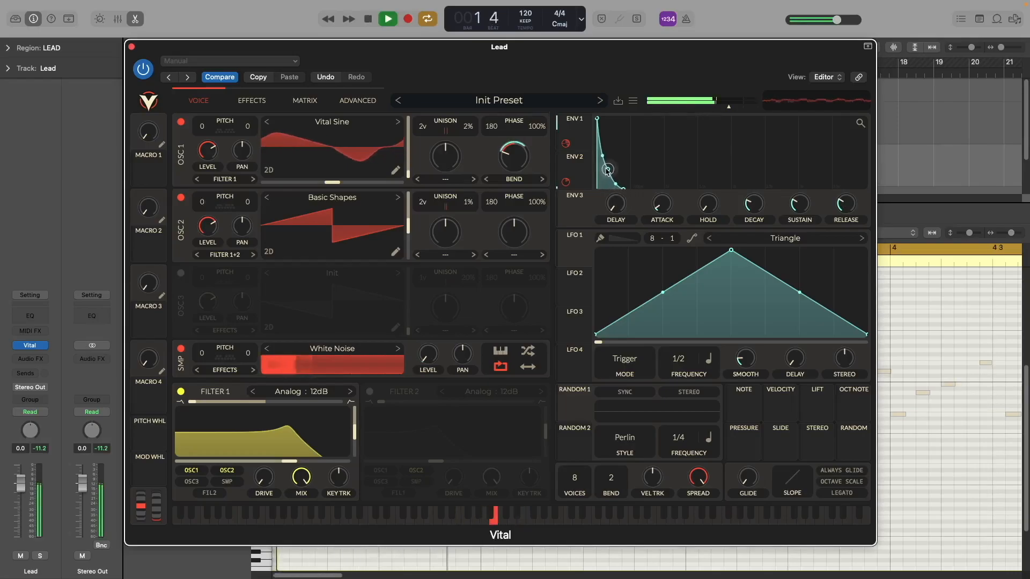
pyautogui.press('space')
# Modulate Filter 1's cutoff with ENV 3, lower the base cutoff and listen to the filter movement
pyautogui.moveTo(574, 210); pyautogui.dragTo(256, 468)
pyautogui.press('space')
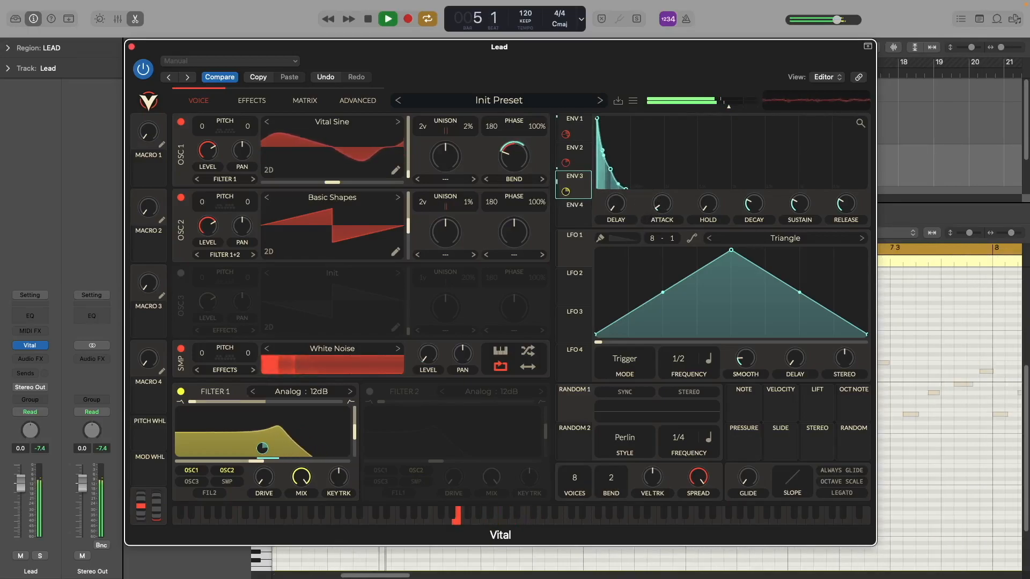
pyautogui.press('space')
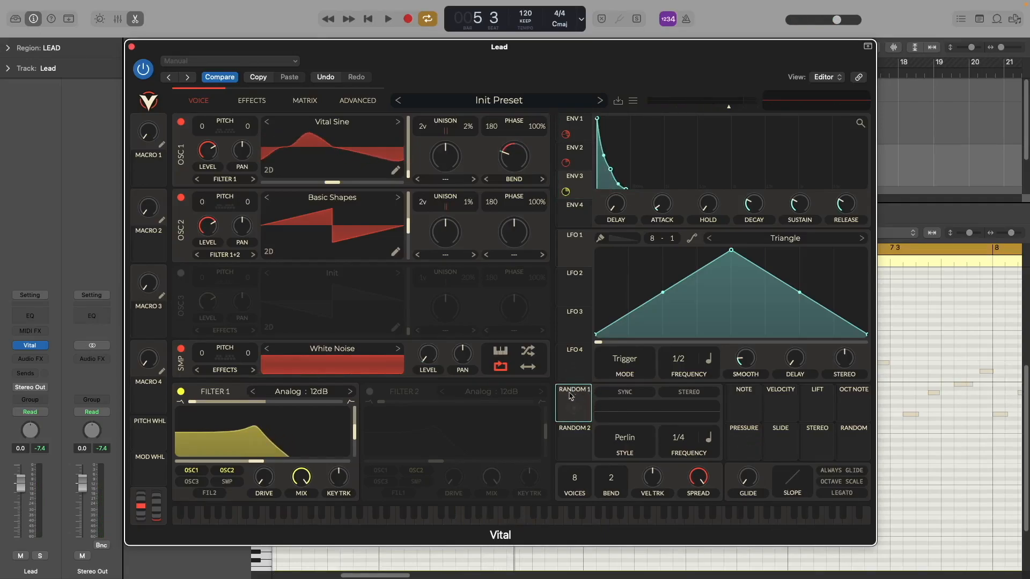
# Assign Random 1 to Filter 1's cutoff with an amount of about 8.2 and audition it
pyautogui.moveTo(575, 410); pyautogui.dragTo(262, 448)
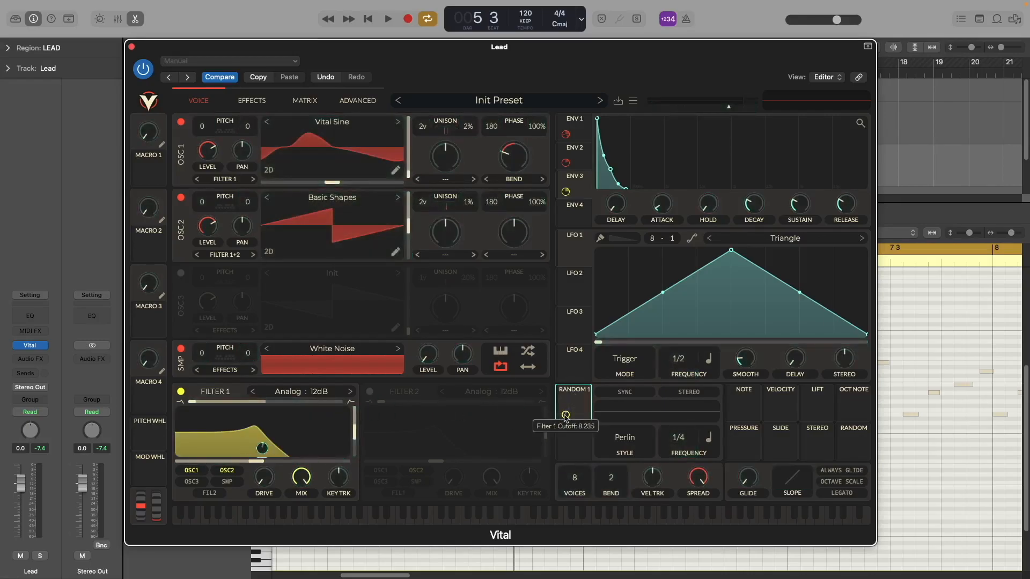
pyautogui.press('space')
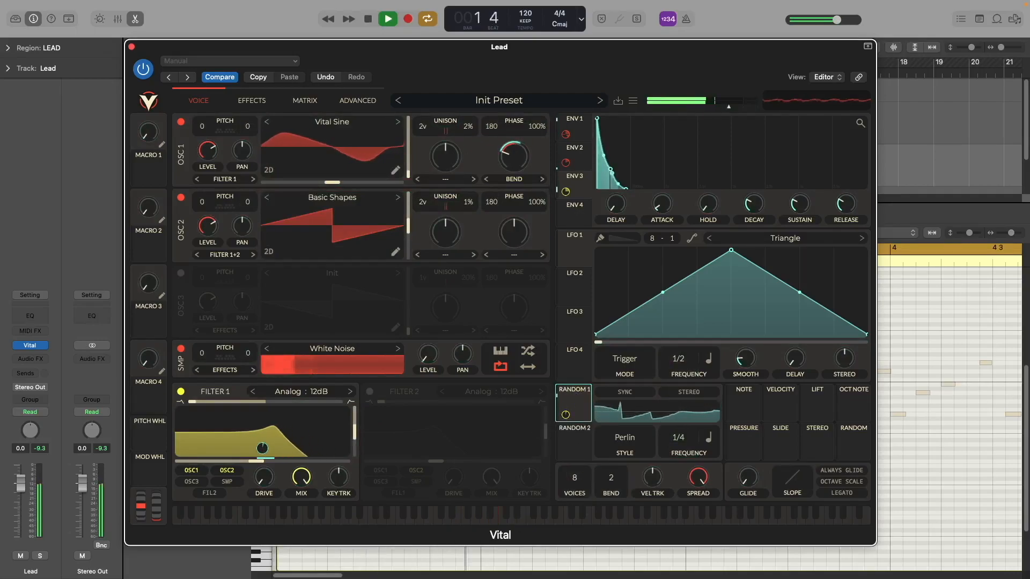
pyautogui.press('space')
# Assign Random 1 to OSC 1's fine tune with an amount of about 0.178 and listen to the drift
pyautogui.moveTo(563, 387); pyautogui.dragTo(247, 127)
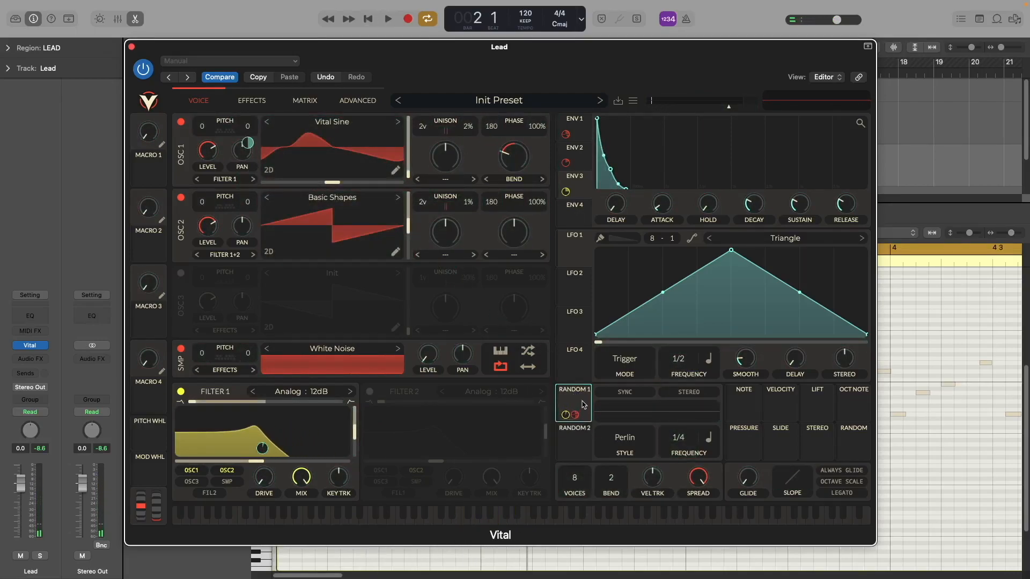
pyautogui.press('space')
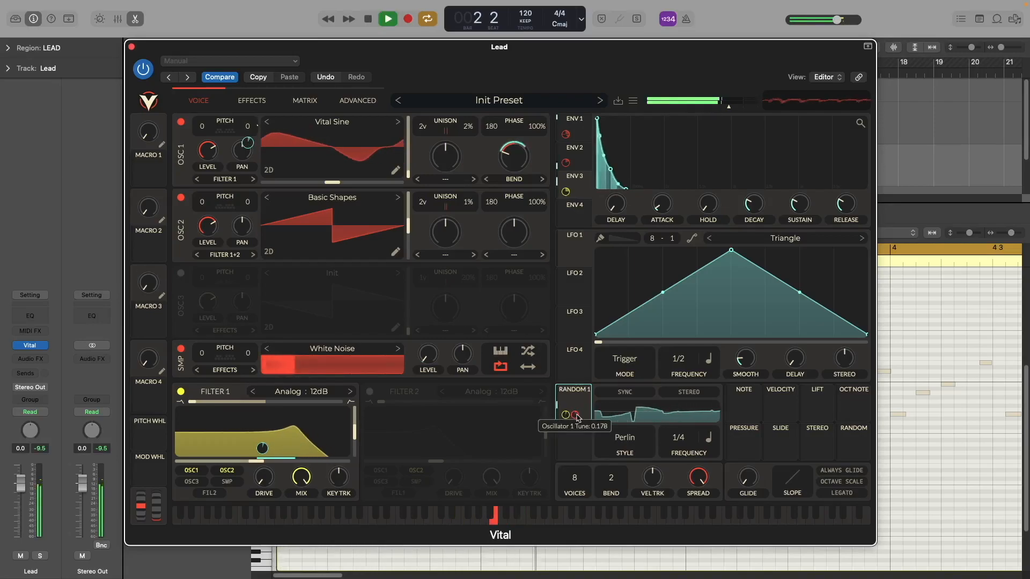
pyautogui.press('space')
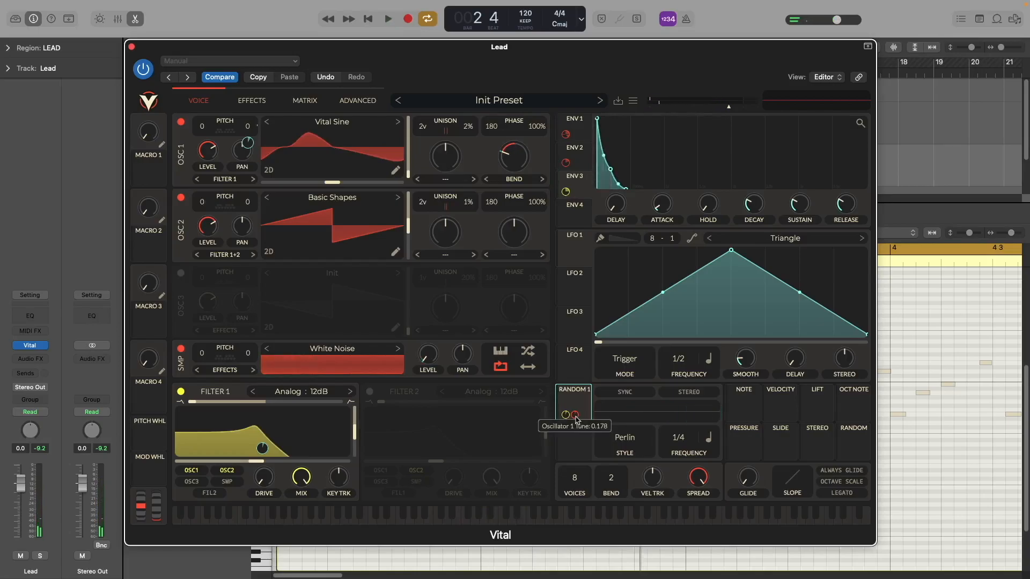
# Assign Random 1 to OSC 2's fine tune with an amount of about 0.147 and audition the full sound
pyautogui.press('space')
pyautogui.moveTo(584, 414); pyautogui.dragTo(583, 464)
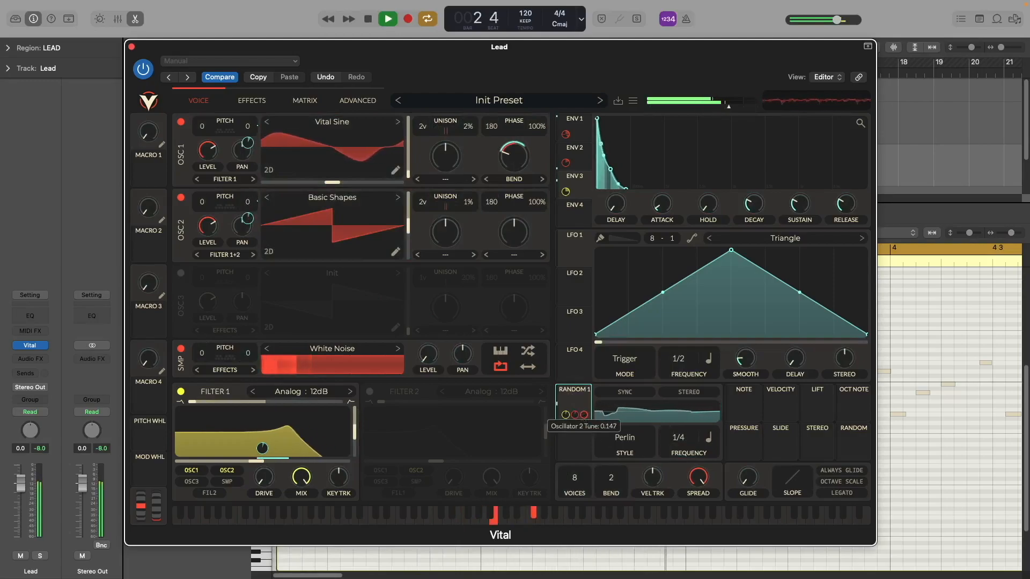
pyautogui.press('space')
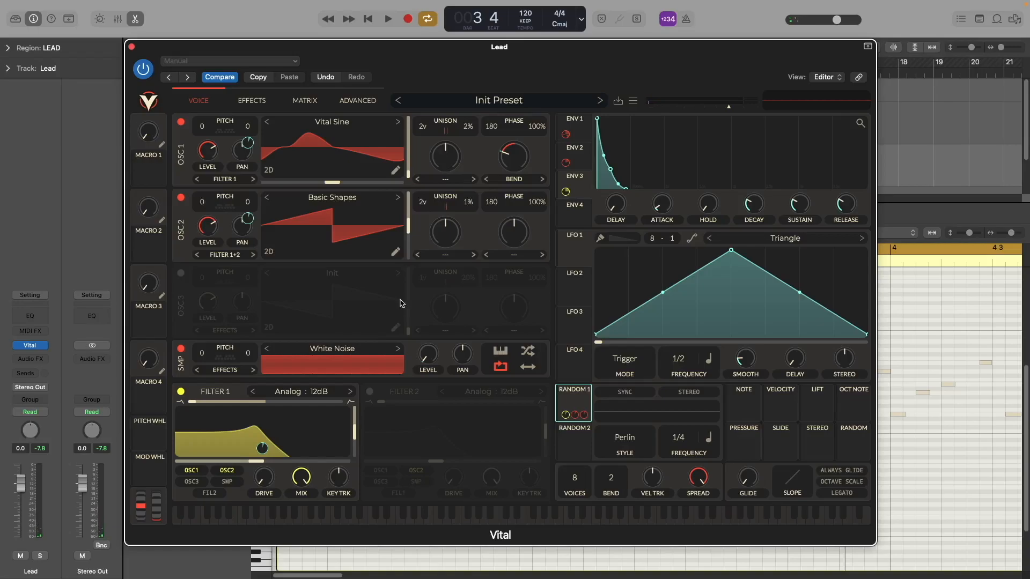
pyautogui.press('space')
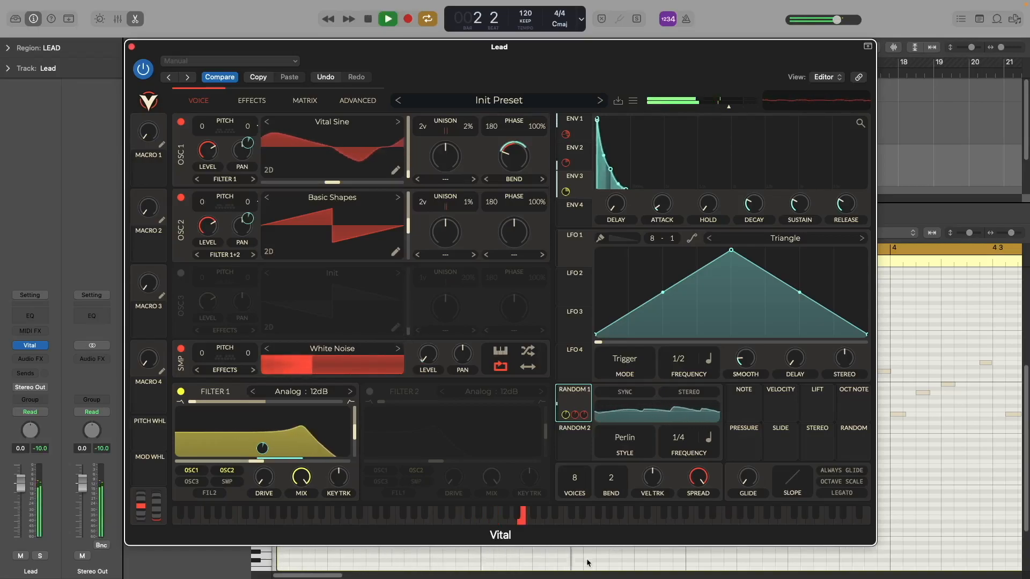
pyautogui.press('space')
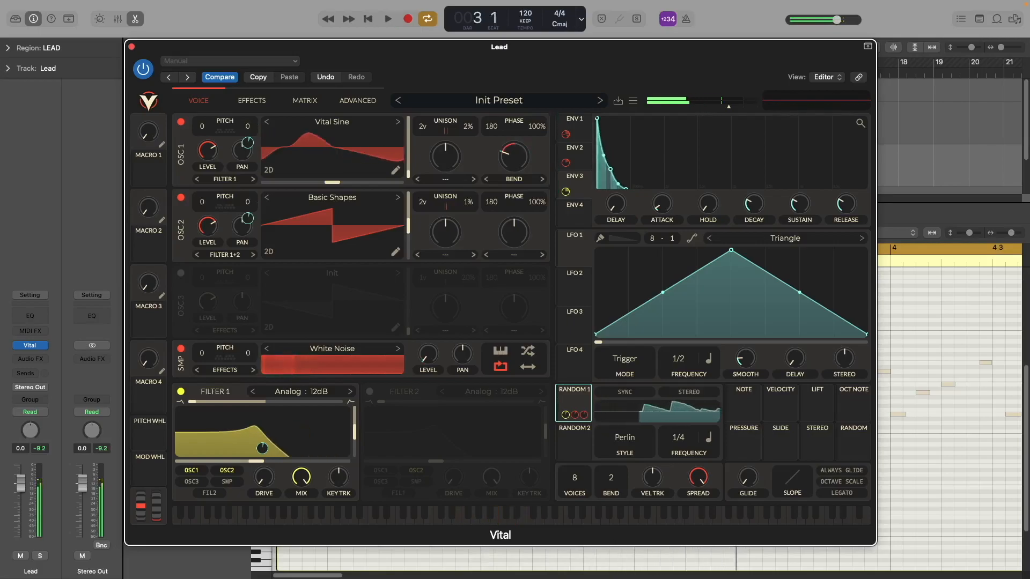
# Enable the EQ effect, place it first in the effects chain and reduce the low band's gain while playing
pyautogui.click(238, 102)
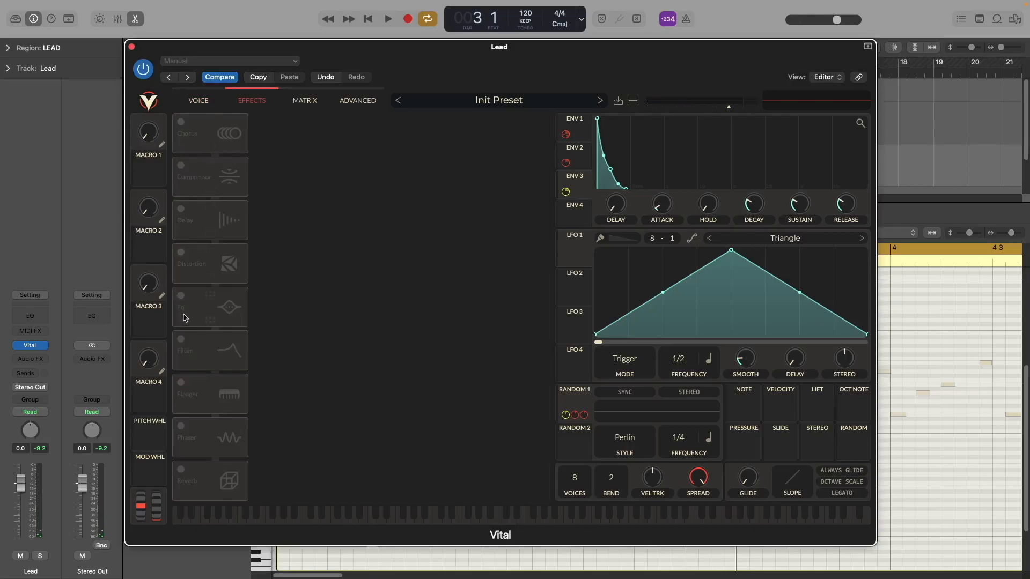
pyautogui.click(181, 297)
pyautogui.moveTo(187, 303); pyautogui.dragTo(203, 102)
pyautogui.press('space')
pyautogui.moveTo(443, 150); pyautogui.dragTo(458, 185)
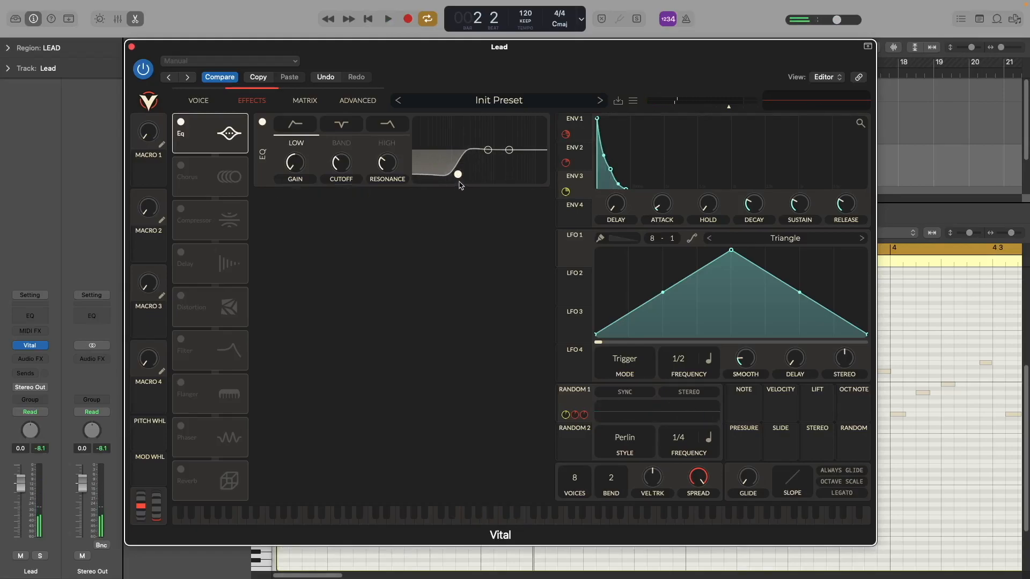
# Enable the Multiband compressor, place it directly after the EQ and set its mix to about 0.246
pyautogui.click(181, 210)
pyautogui.moveTo(189, 216); pyautogui.dragTo(194, 173)
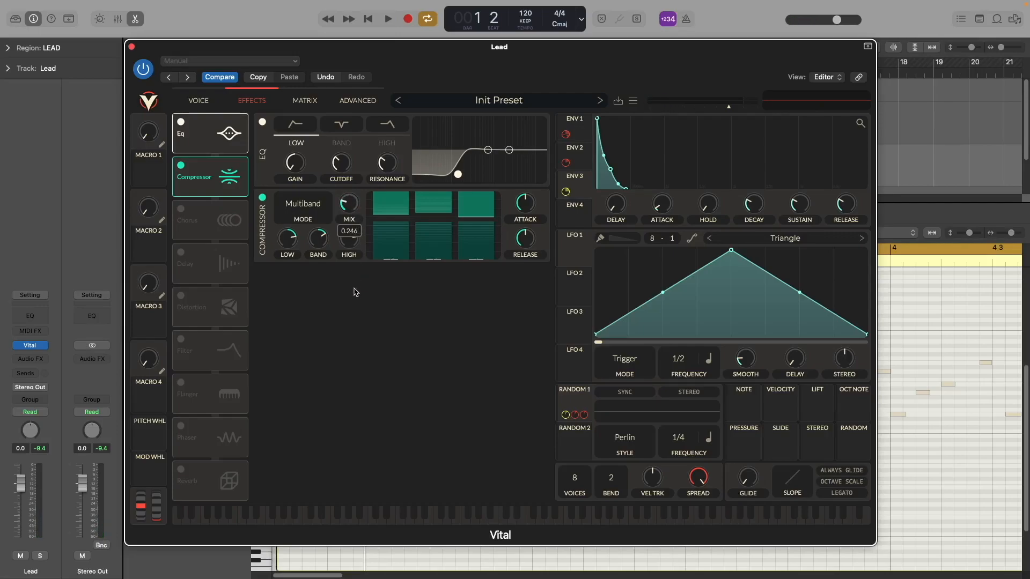
# Enable the Chorus effect and lower its mix while the lead plays
pyautogui.press('space')
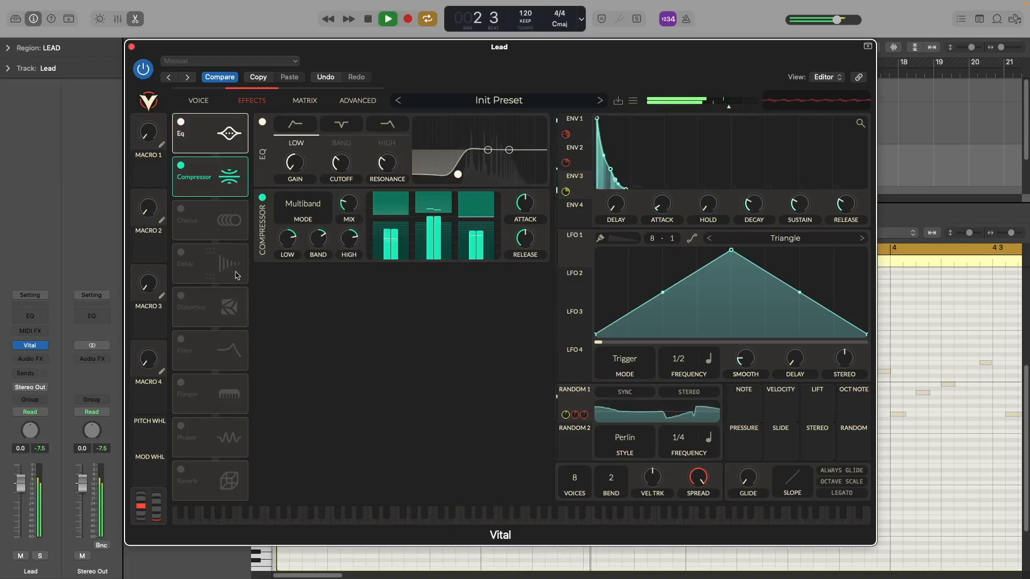
pyautogui.click(181, 209)
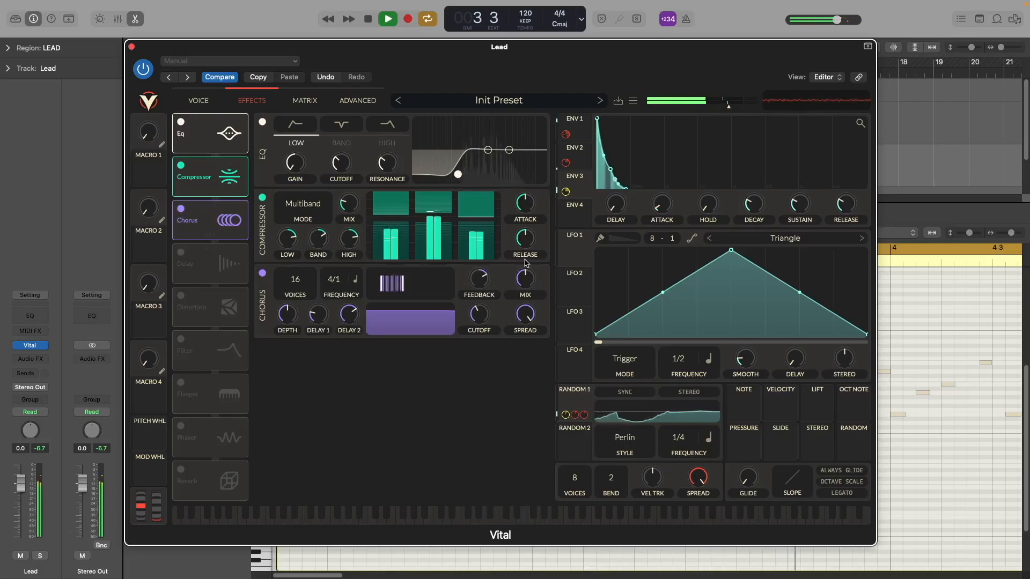
pyautogui.moveTo(529, 279)
pyautogui.mouseDown()
pyautogui.moveTo(521, 314)
pyautogui.moveTo(529, 279)
pyautogui.mouseUp()
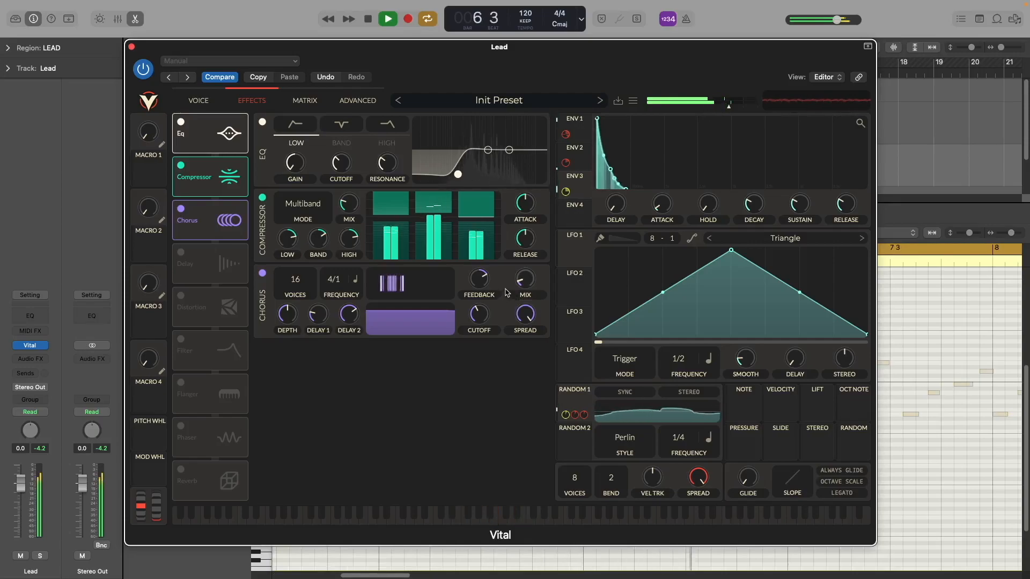
pyautogui.press('space')
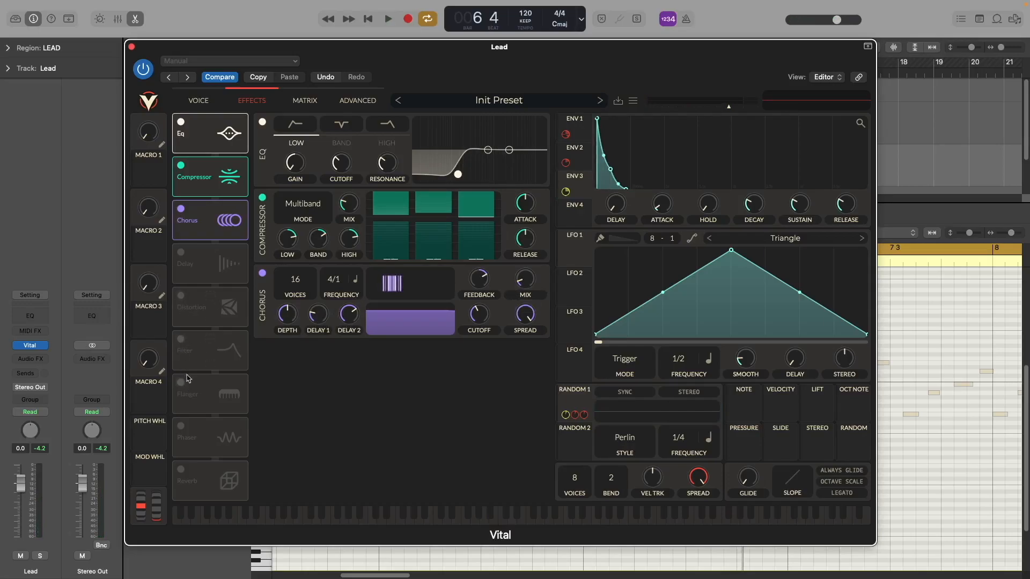
# Enable the Delay and Reverb effects and move Reverb directly after Delay in the effects chain
pyautogui.click(180, 252)
pyautogui.click(185, 470)
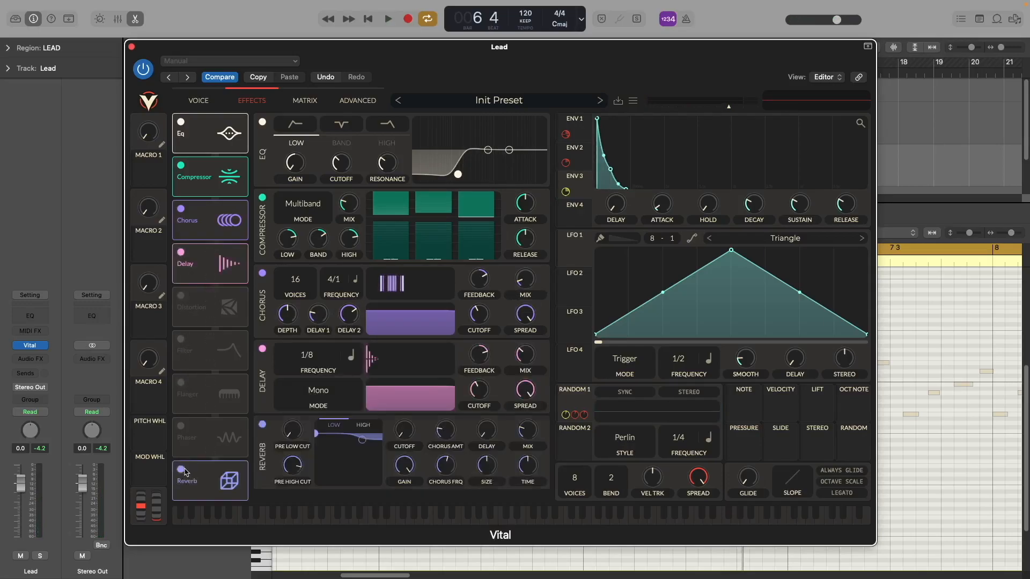
pyautogui.moveTo(188, 475); pyautogui.dragTo(203, 283)
# Play the lead while setting the delay mix to about 23.41% and adjusting the reverb mix
pyautogui.press('space')
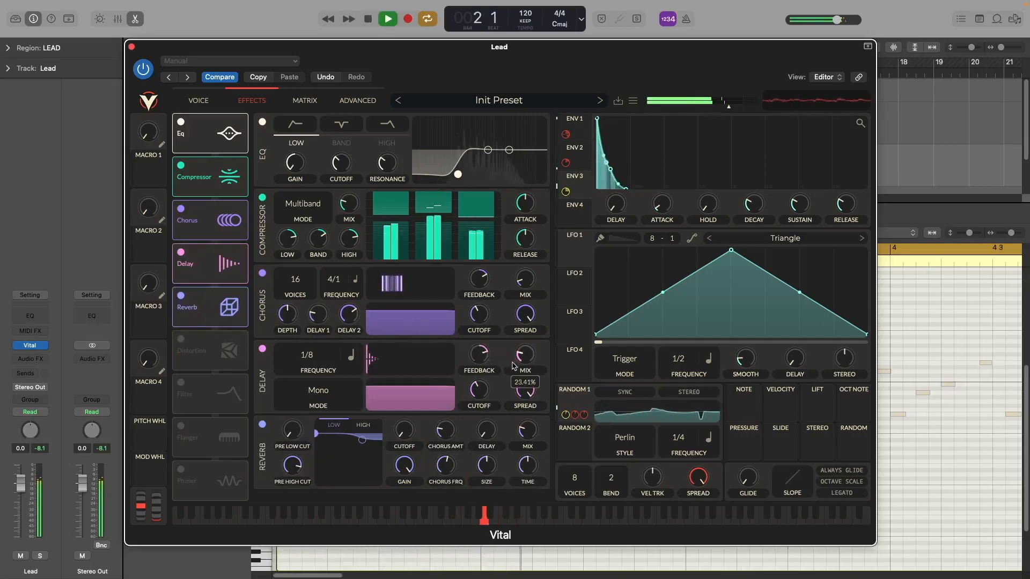
pyautogui.moveTo(536, 421)
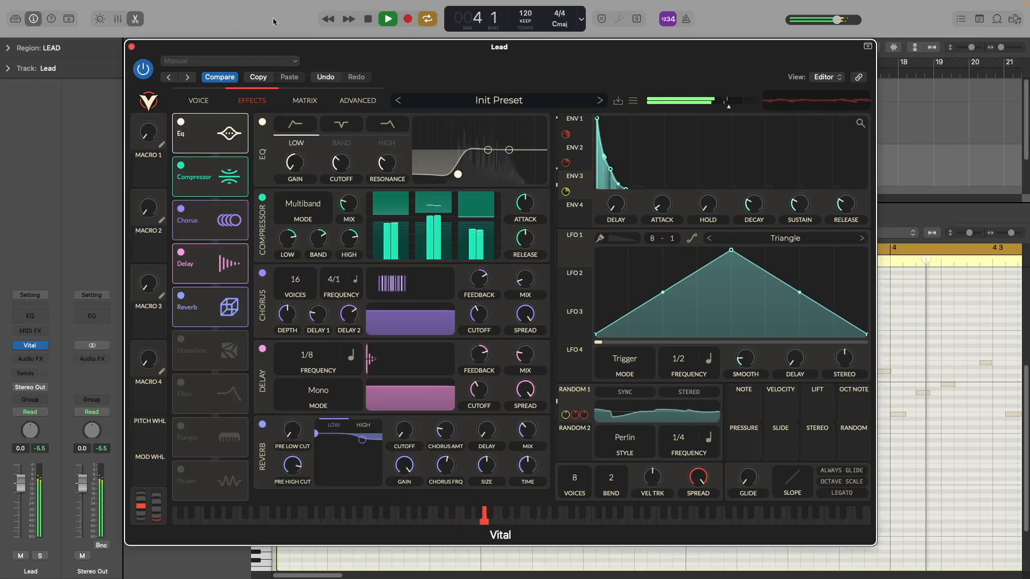
# Return to the voice settings and raise Filter 1's cutoff slightly while listening
pyautogui.click(199, 100)
pyautogui.moveTo(259, 462)
pyautogui.moveTo(259, 462); pyautogui.dragTo(267, 462)
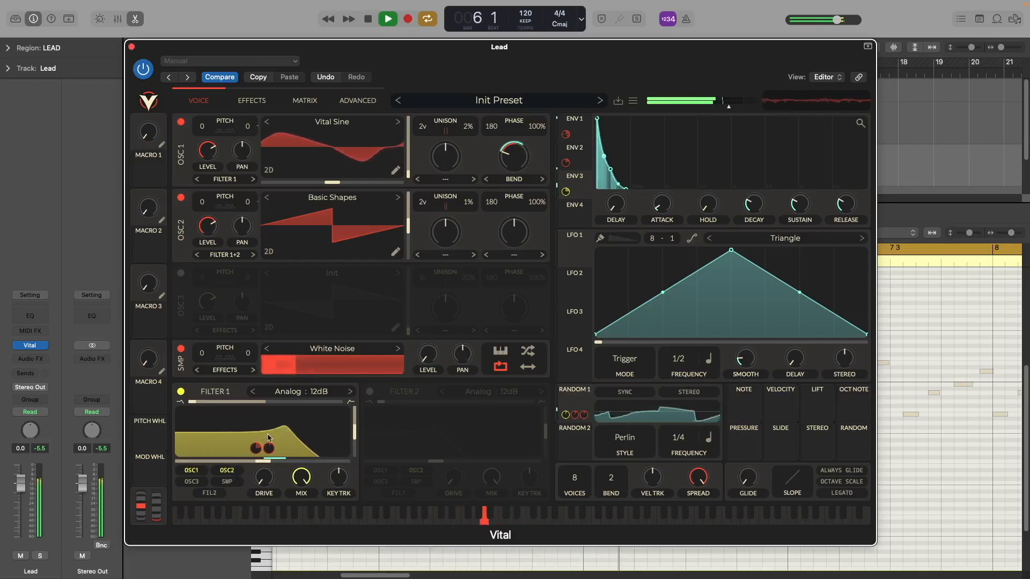
pyautogui.moveTo(265, 459)
pyautogui.mouseDown()
pyautogui.moveTo(224, 471)
pyautogui.moveTo(264, 469)
pyautogui.mouseUp()
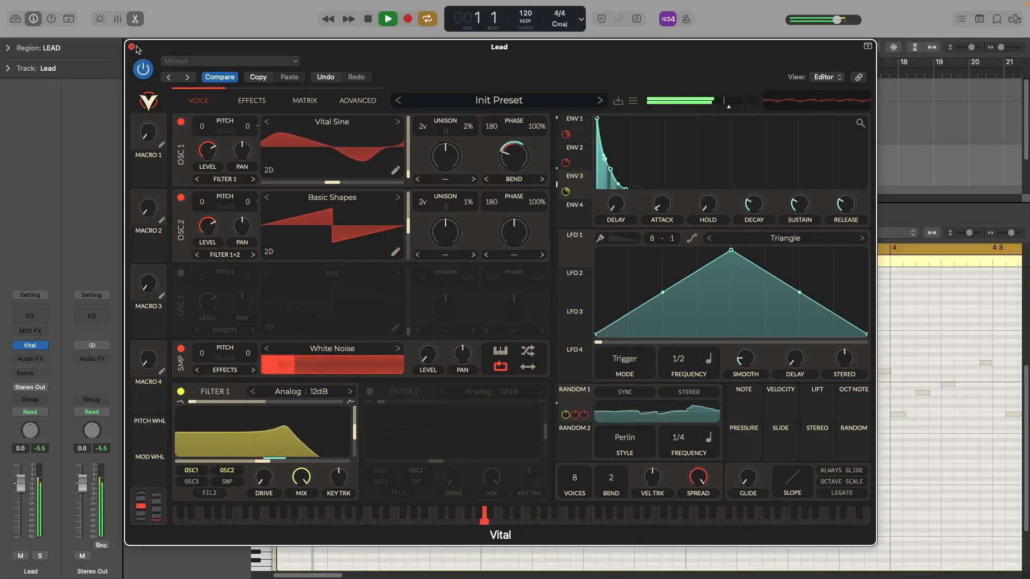
# Close the synth window, unmute the Bass track and play it together with the new lead
pyautogui.click(131, 47)
pyautogui.press('space')
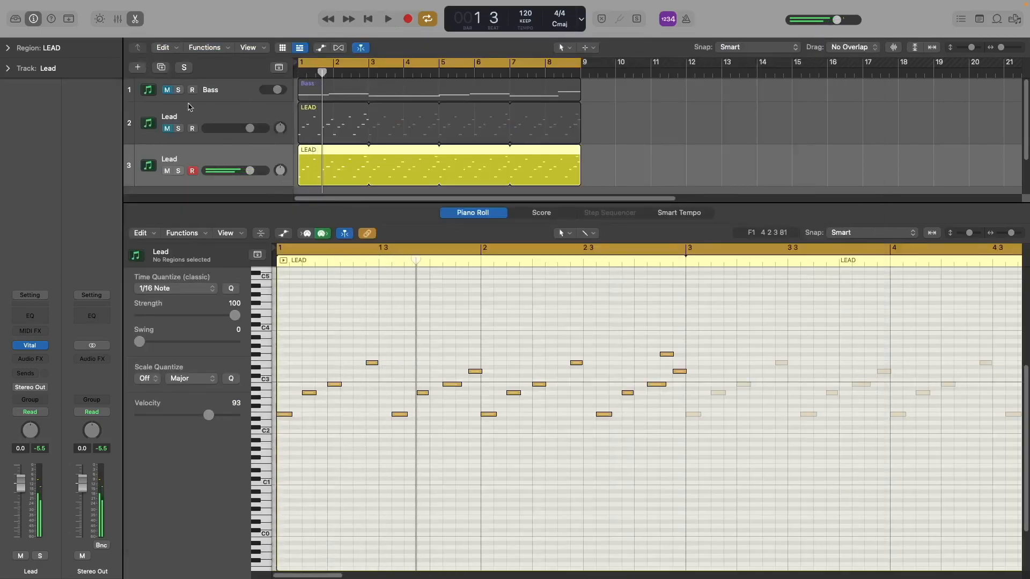
pyautogui.click(168, 90)
pyautogui.press('space')
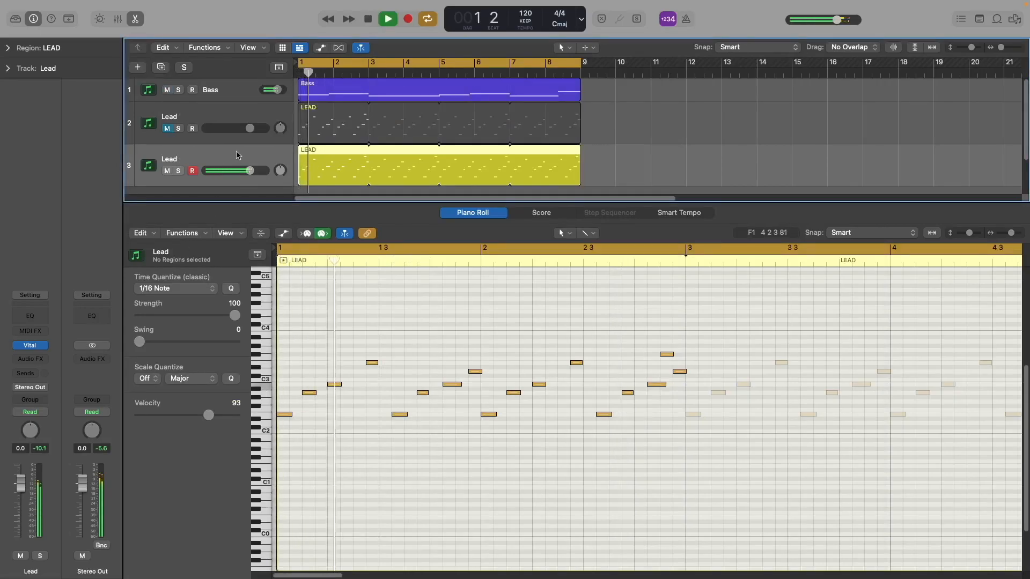
# Reopen Vital on the lead track and set Filter 1's cutoff to about 15.43 semitones against the bass
pyautogui.click(32, 345)
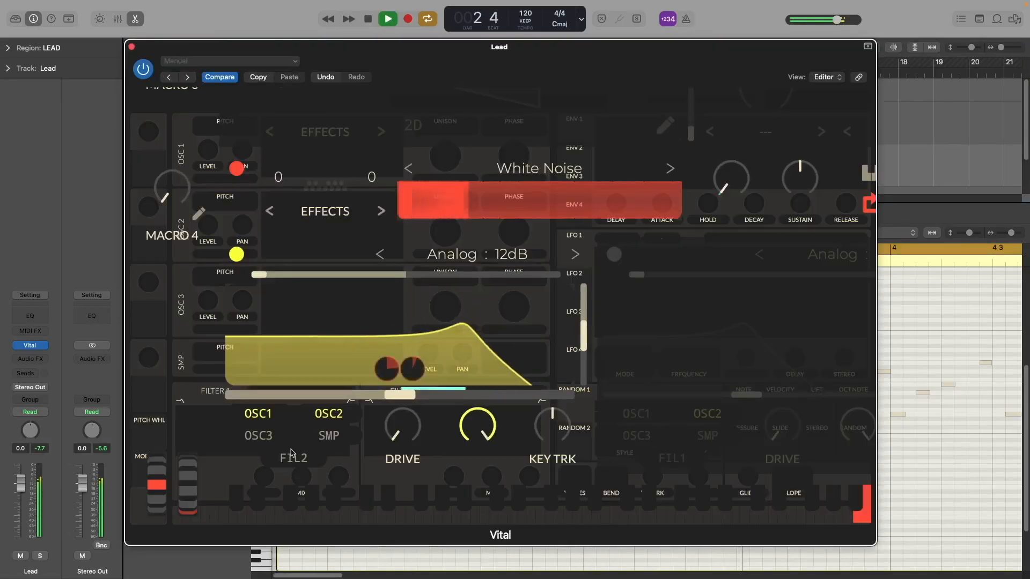
pyautogui.moveTo(268, 458)
pyautogui.mouseDown()
pyautogui.moveTo(309, 462)
pyautogui.moveTo(266, 460)
pyautogui.mouseUp()
pyautogui.press('space')
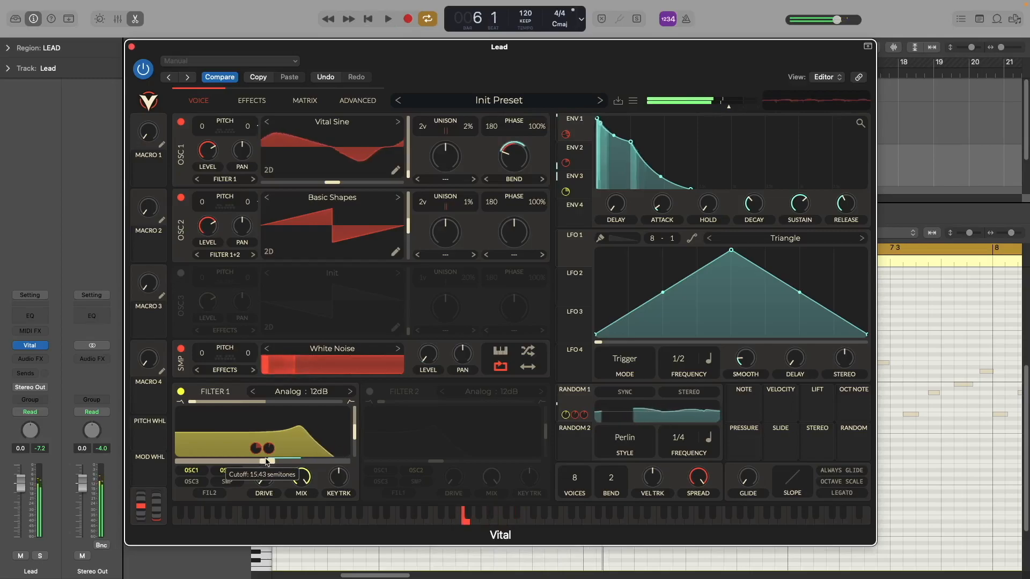